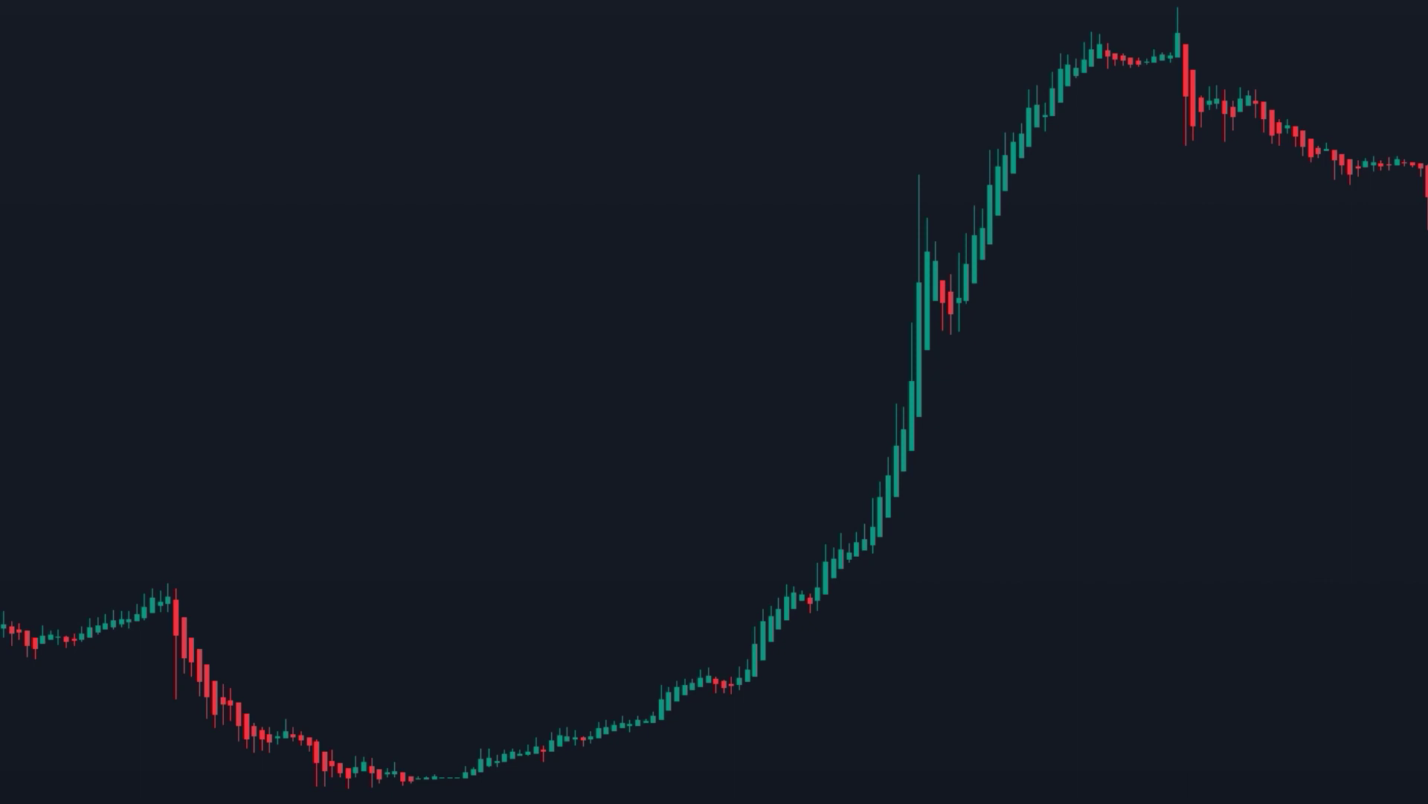
# Pan the XAUUSD chart back through older candles to the sharp rally and sideways top
pyautogui.moveTo(666, 650); pyautogui.dragTo(1162, 534)
pyautogui.moveTo(747, 467); pyautogui.dragTo(1017, 424)
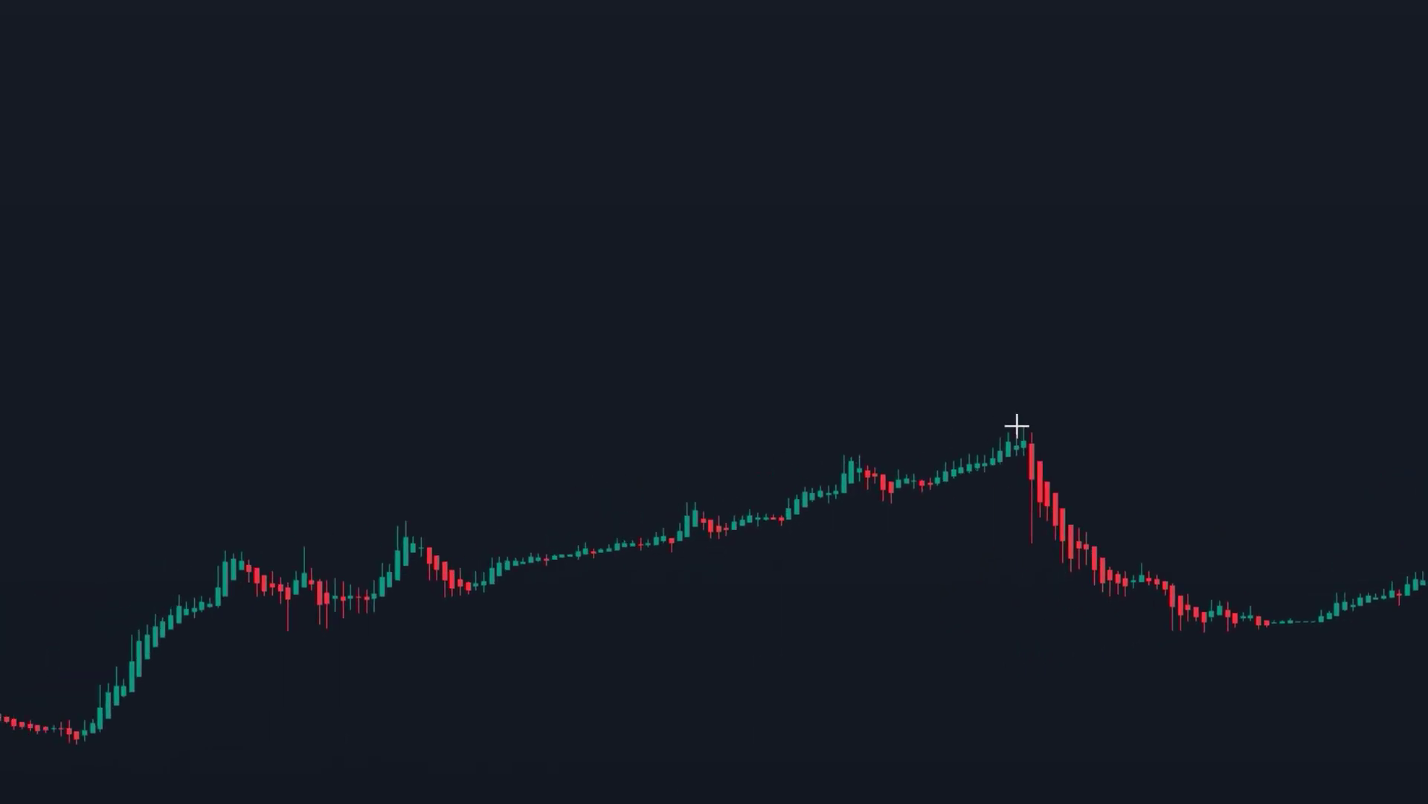
pyautogui.moveTo(478, 448); pyautogui.dragTo(1017, 405)
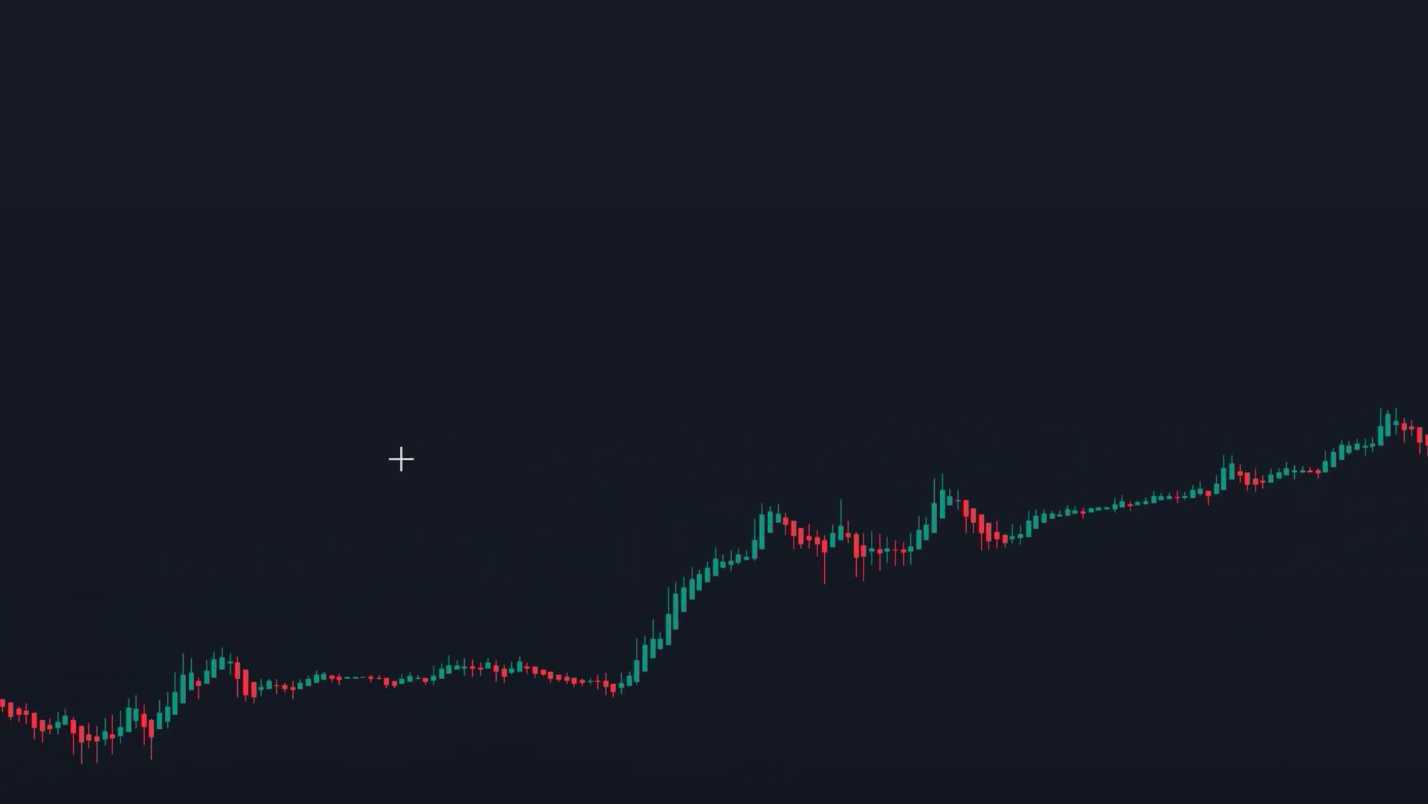
pyautogui.moveTo(402, 456); pyautogui.dragTo(953, 369)
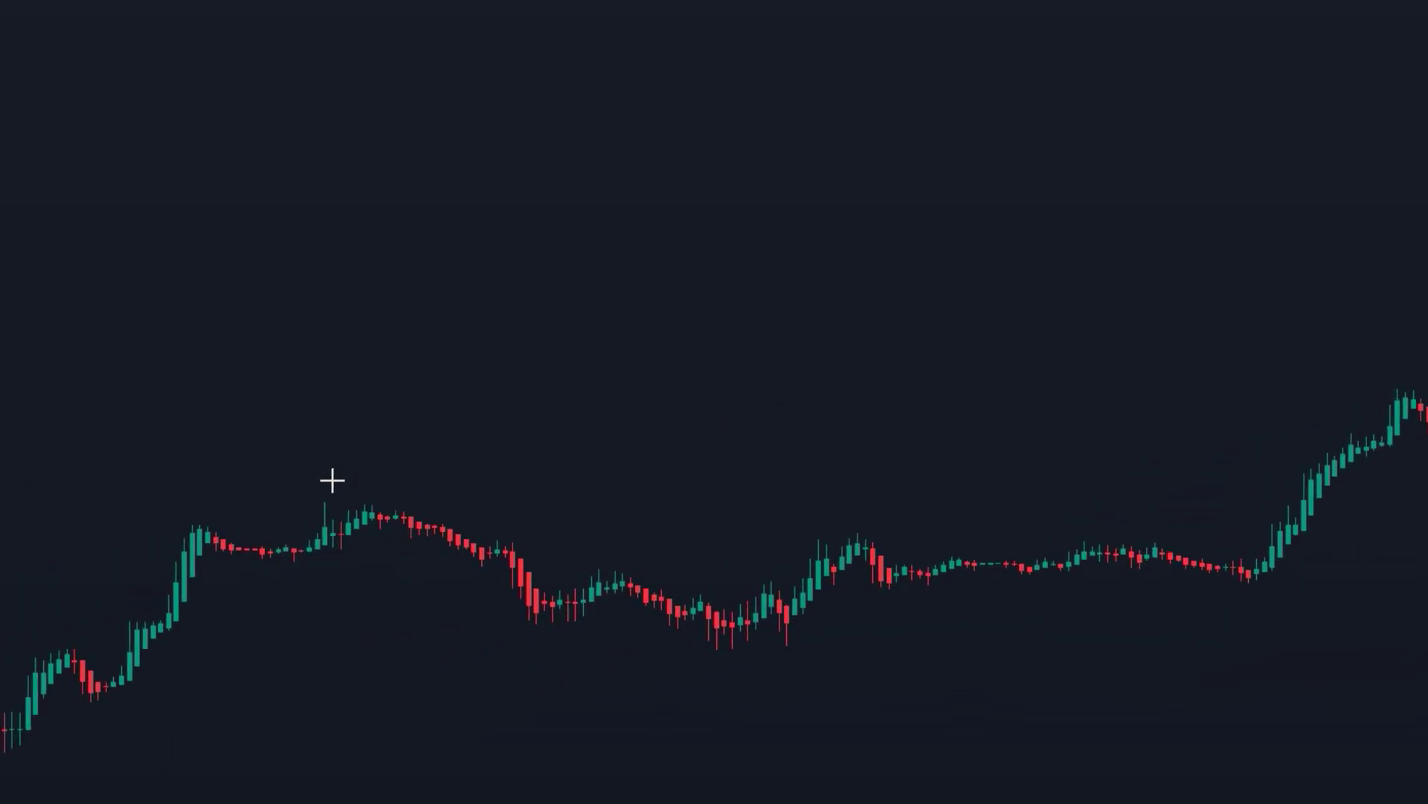
pyautogui.moveTo(331, 479); pyautogui.dragTo(835, 376)
pyautogui.moveTo(322, 484); pyautogui.dragTo(697, 368)
pyautogui.moveTo(220, 526); pyautogui.dragTo(1295, 174)
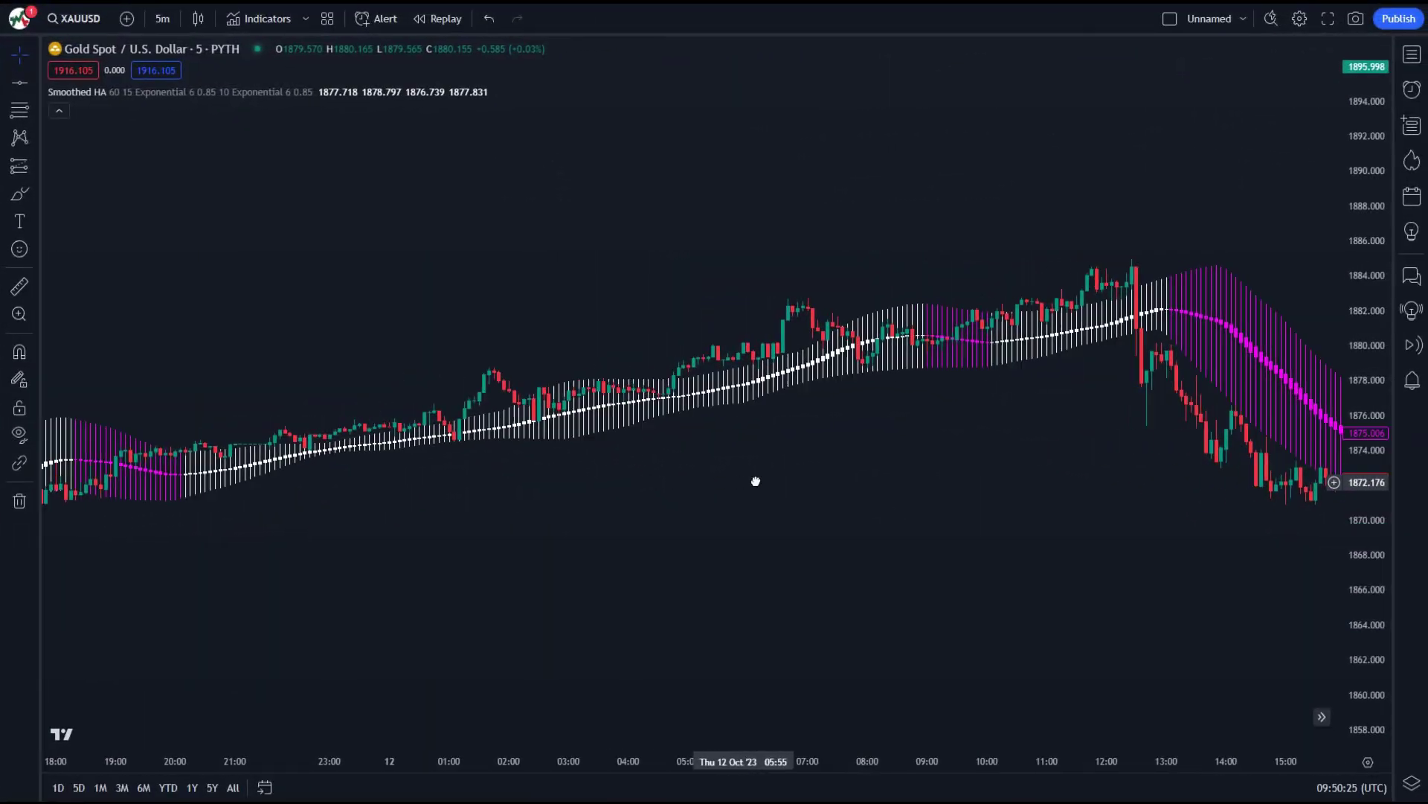
# Pan the gold chart back from 12 Oct through 10 Oct to Monday 9 Oct
pyautogui.moveTo(670, 543); pyautogui.dragTo(1004, 569)
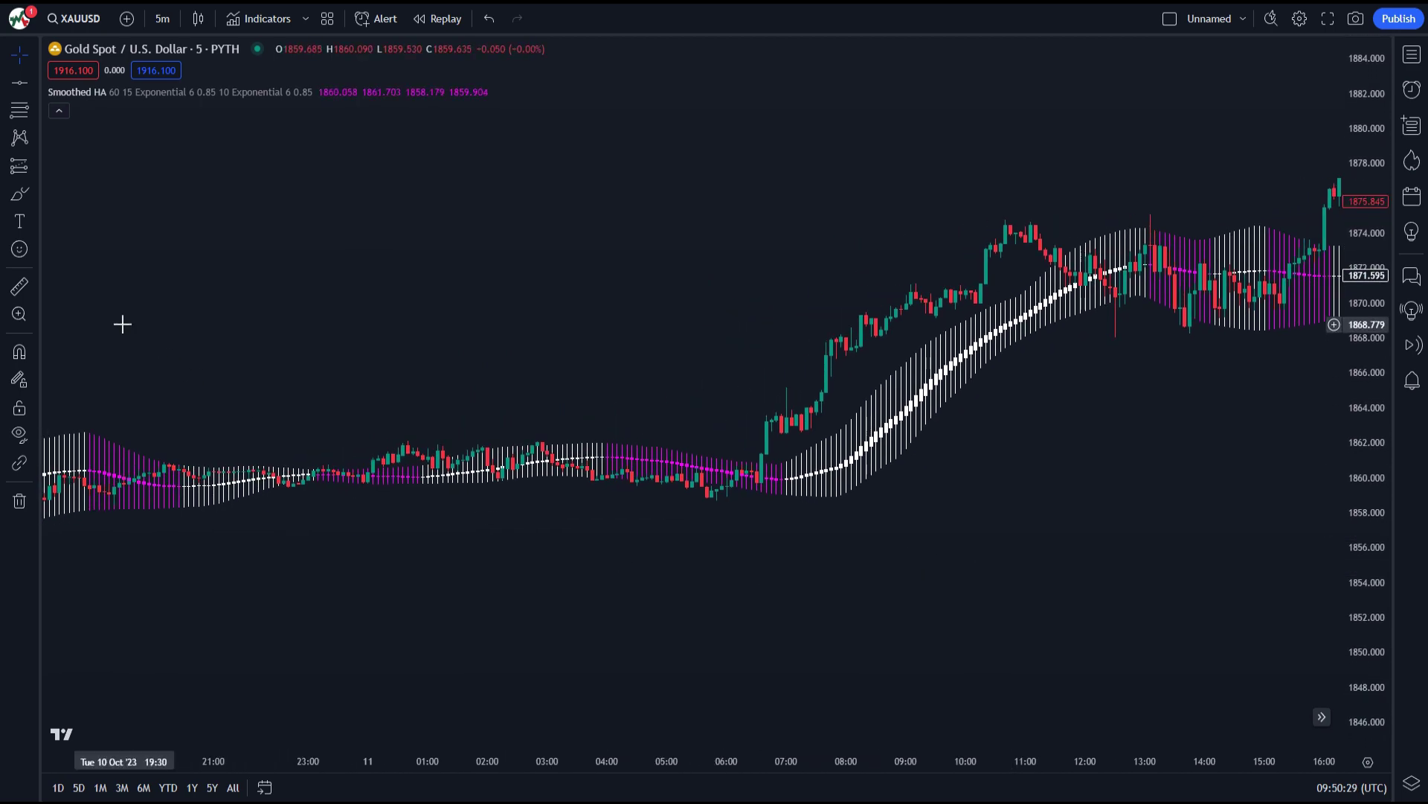
pyautogui.moveTo(122, 323); pyautogui.dragTo(1183, 281)
pyautogui.moveTo(347, 283); pyautogui.dragTo(1221, 156)
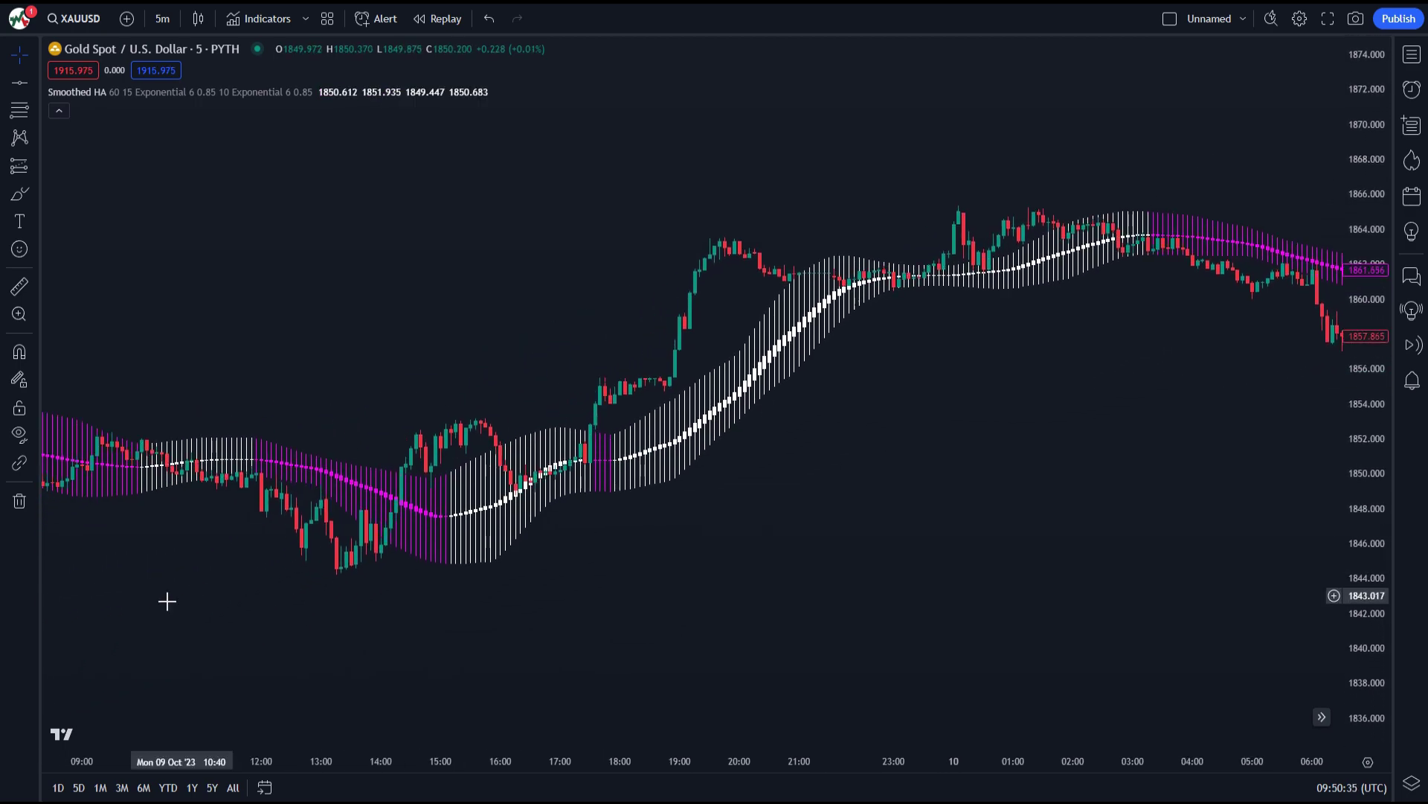
pyautogui.moveTo(204, 631); pyautogui.dragTo(1065, 476)
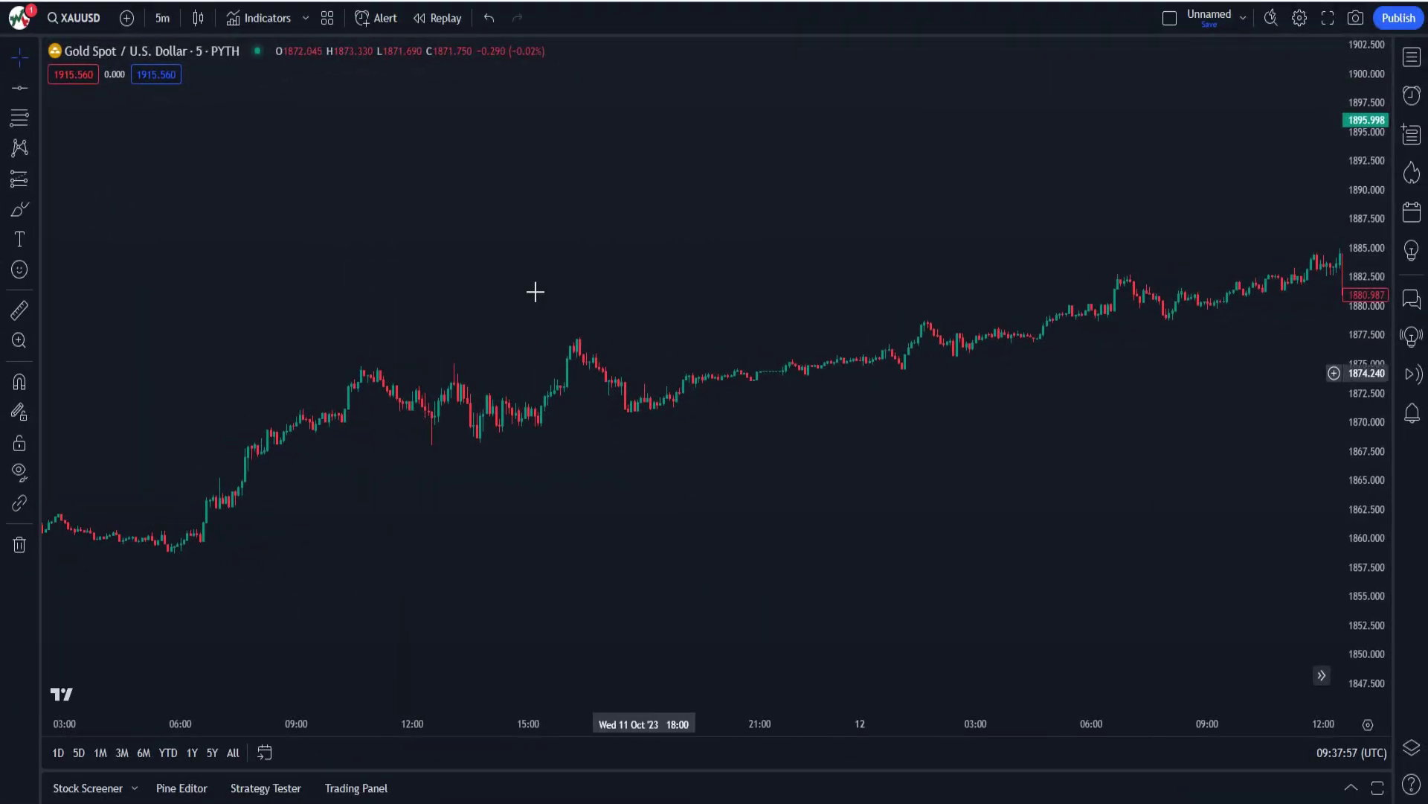
# Search 'smoothed he' and add the Smoothed Heiken Ashi - SamX community indicator
pyautogui.click(260, 19)
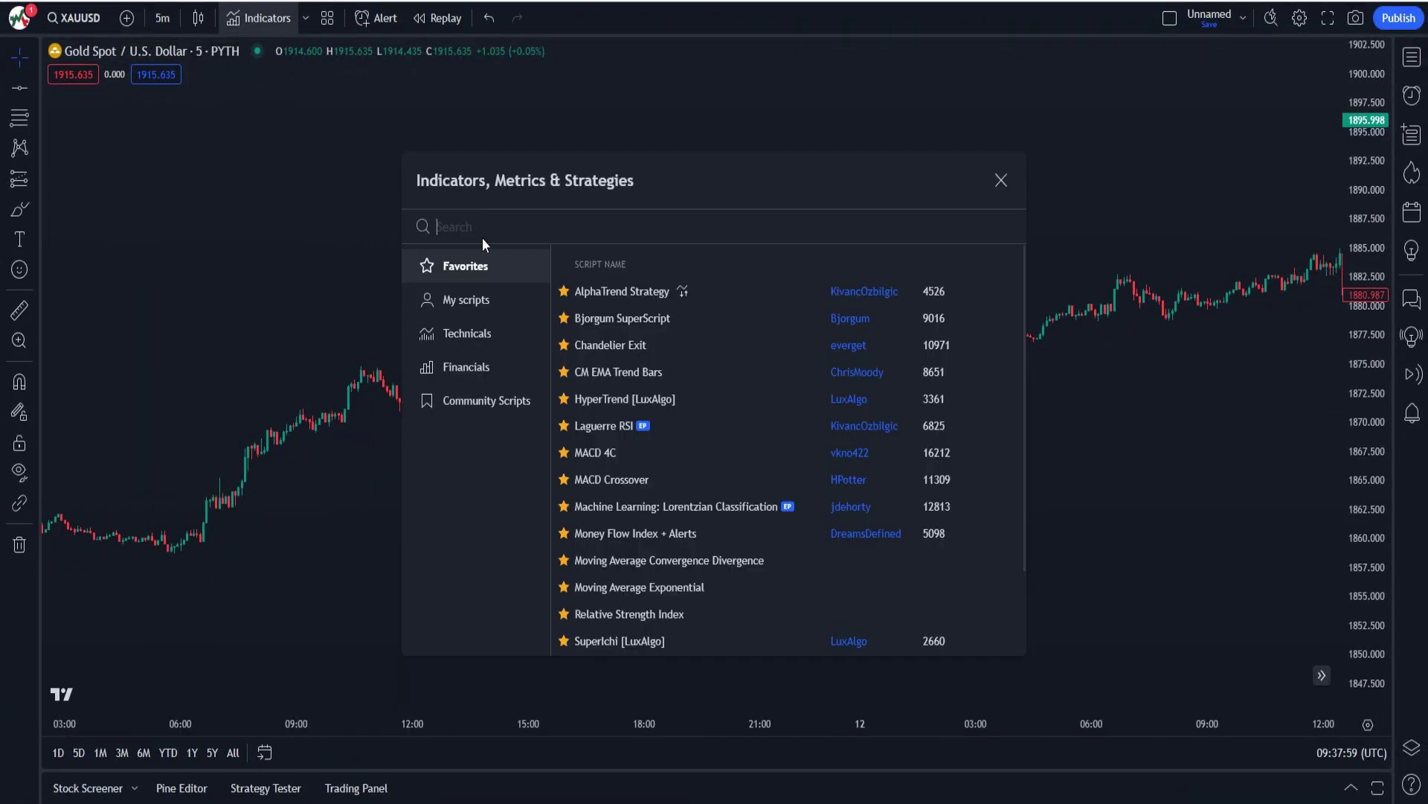
pyautogui.write('sm')
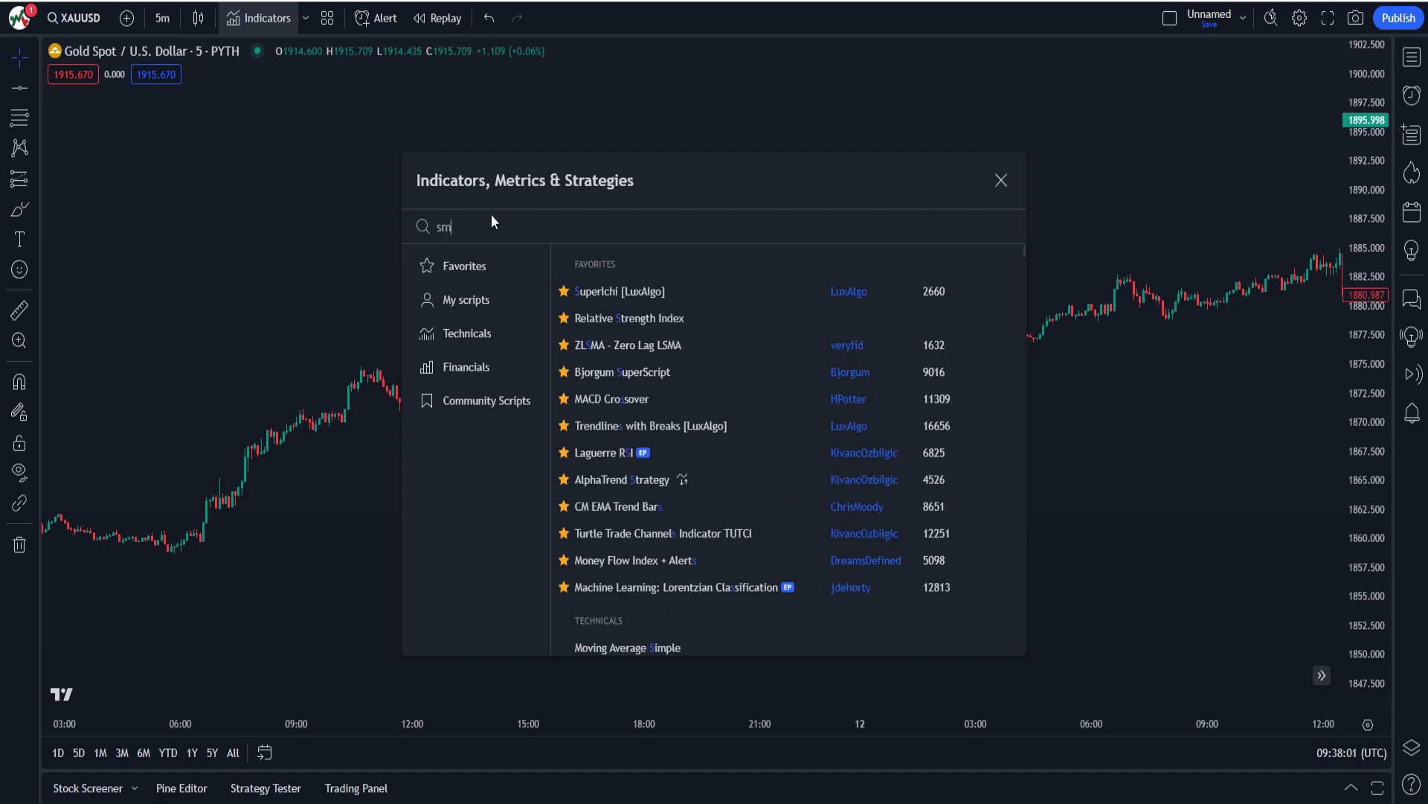
pyautogui.write('oothed')
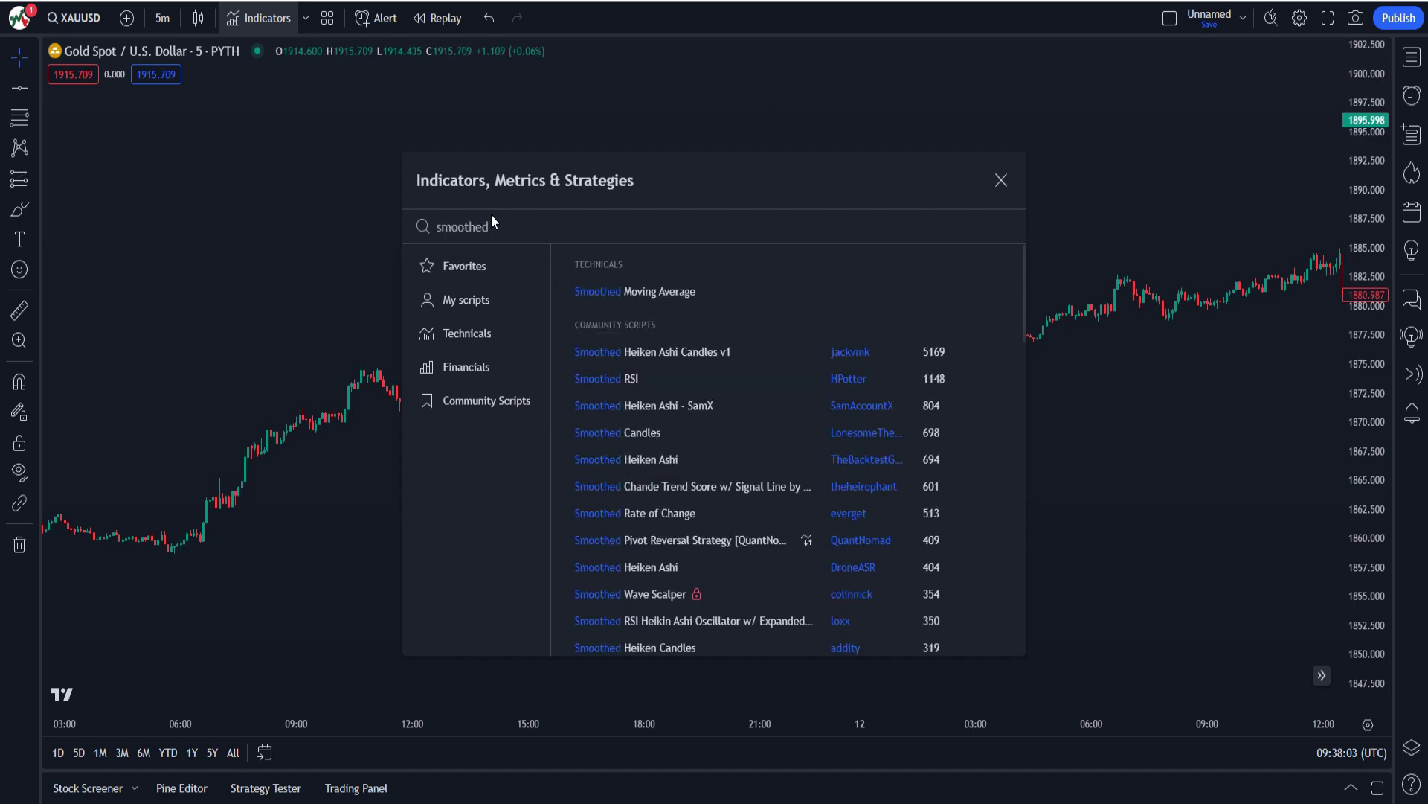
pyautogui.write(' he')
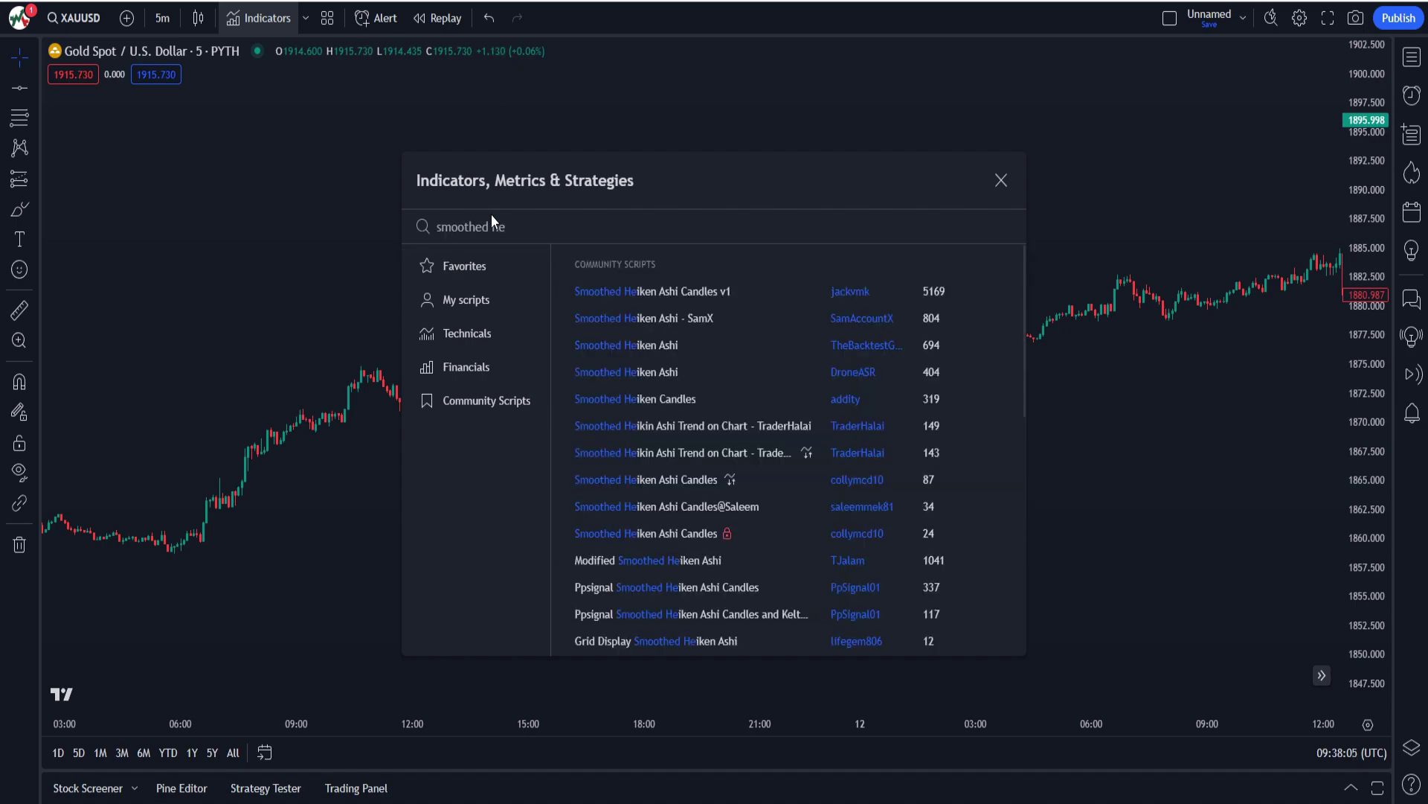
pyautogui.click(705, 328)
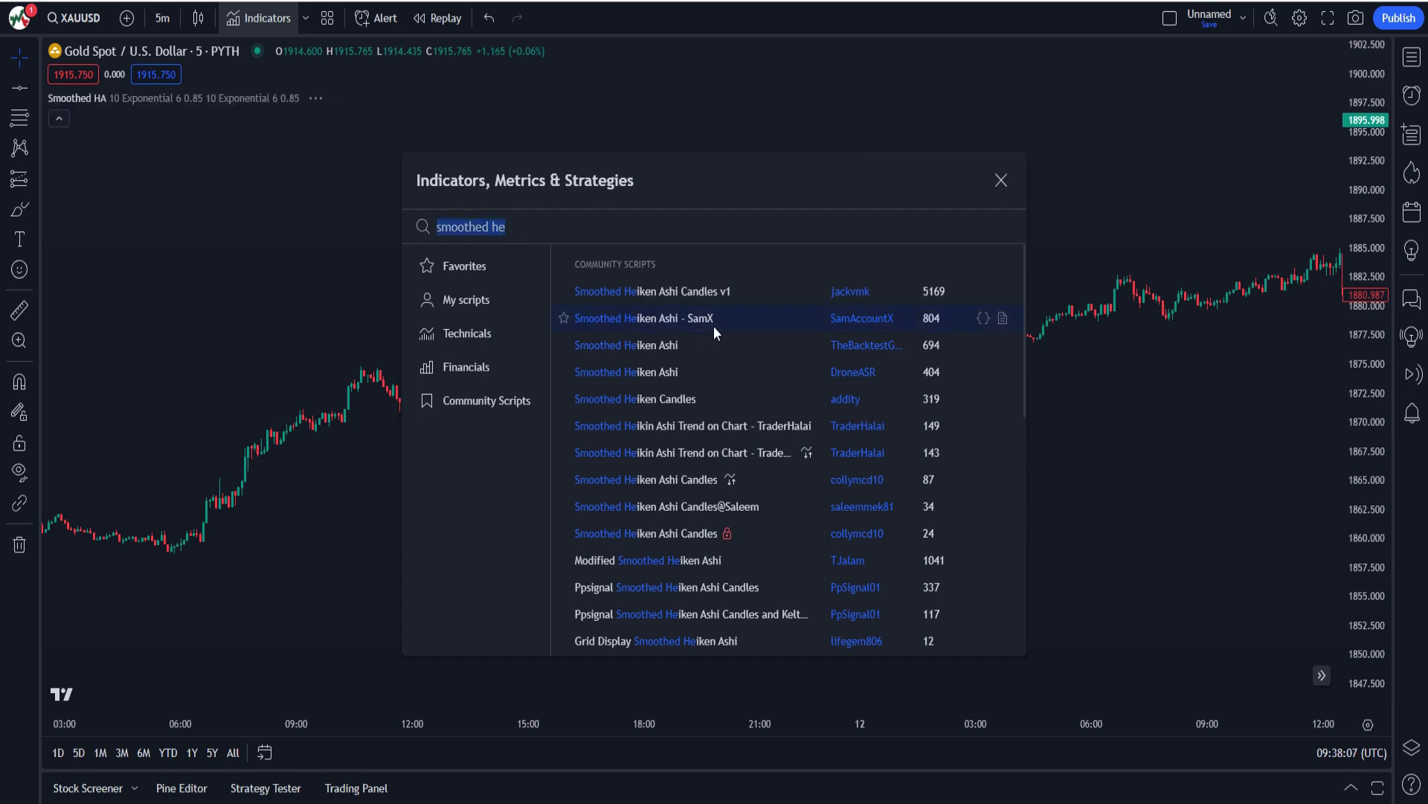
pyautogui.click(1002, 181)
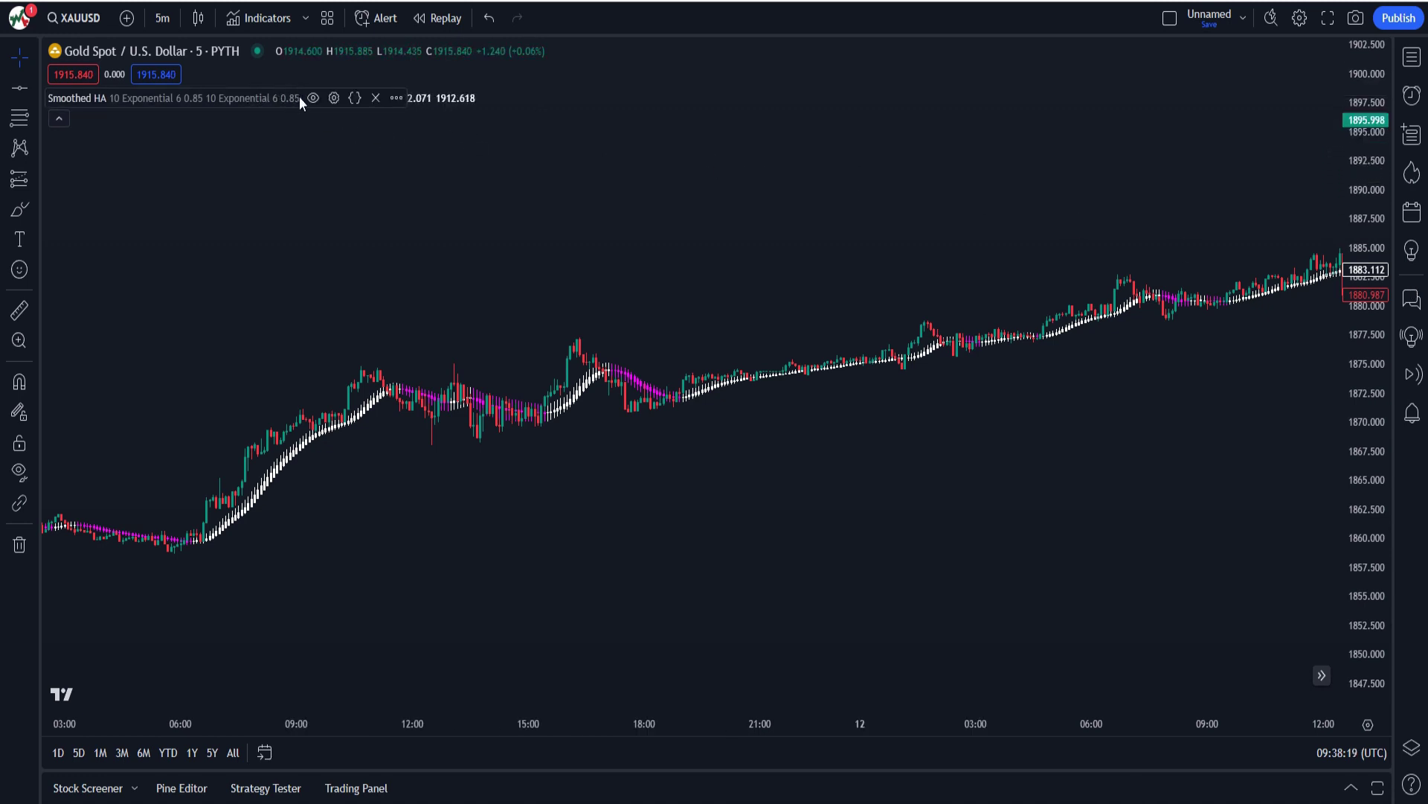
# Set the Smoothed HA calculation timeframe to 1 hour and turn off Show Wicks
pyautogui.click(334, 97)
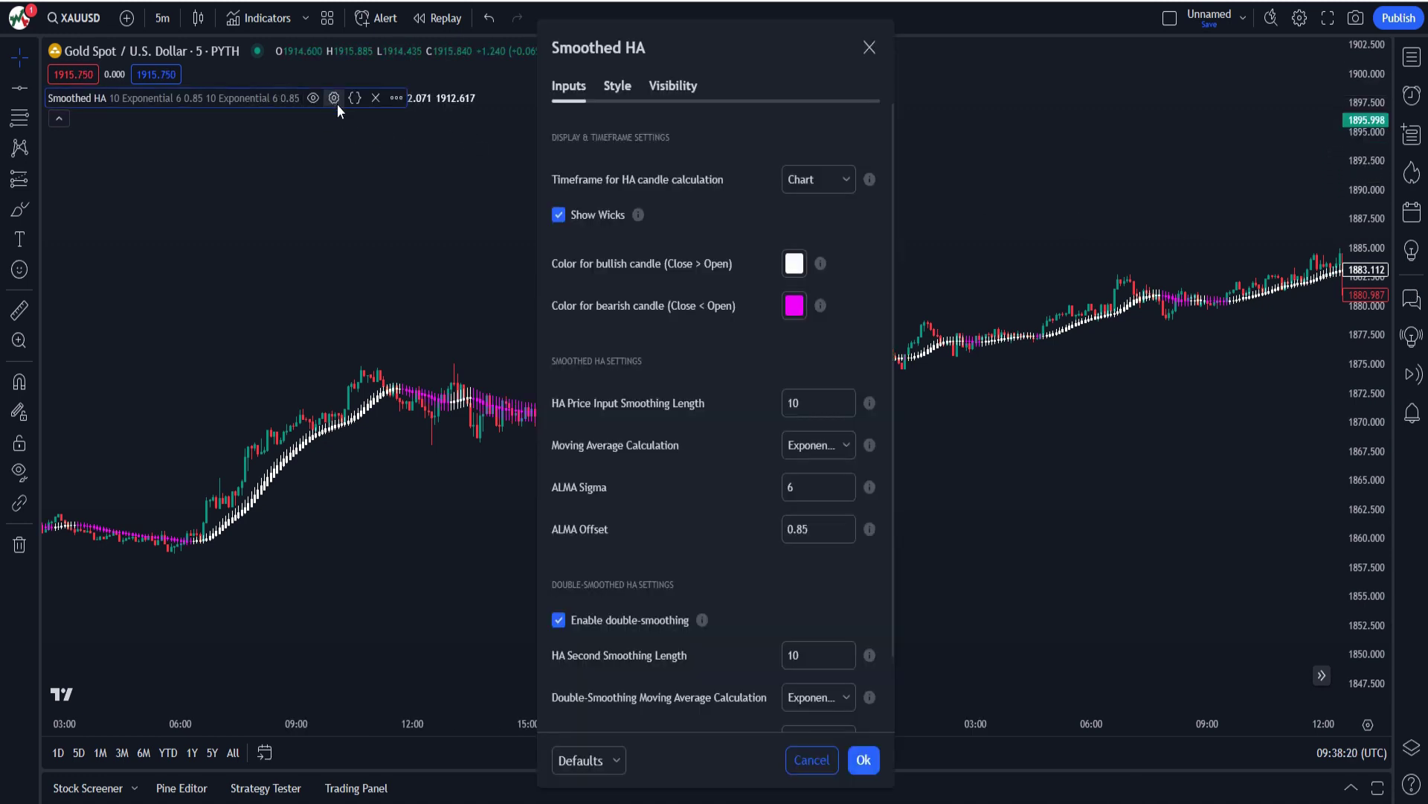
pyautogui.click(819, 179)
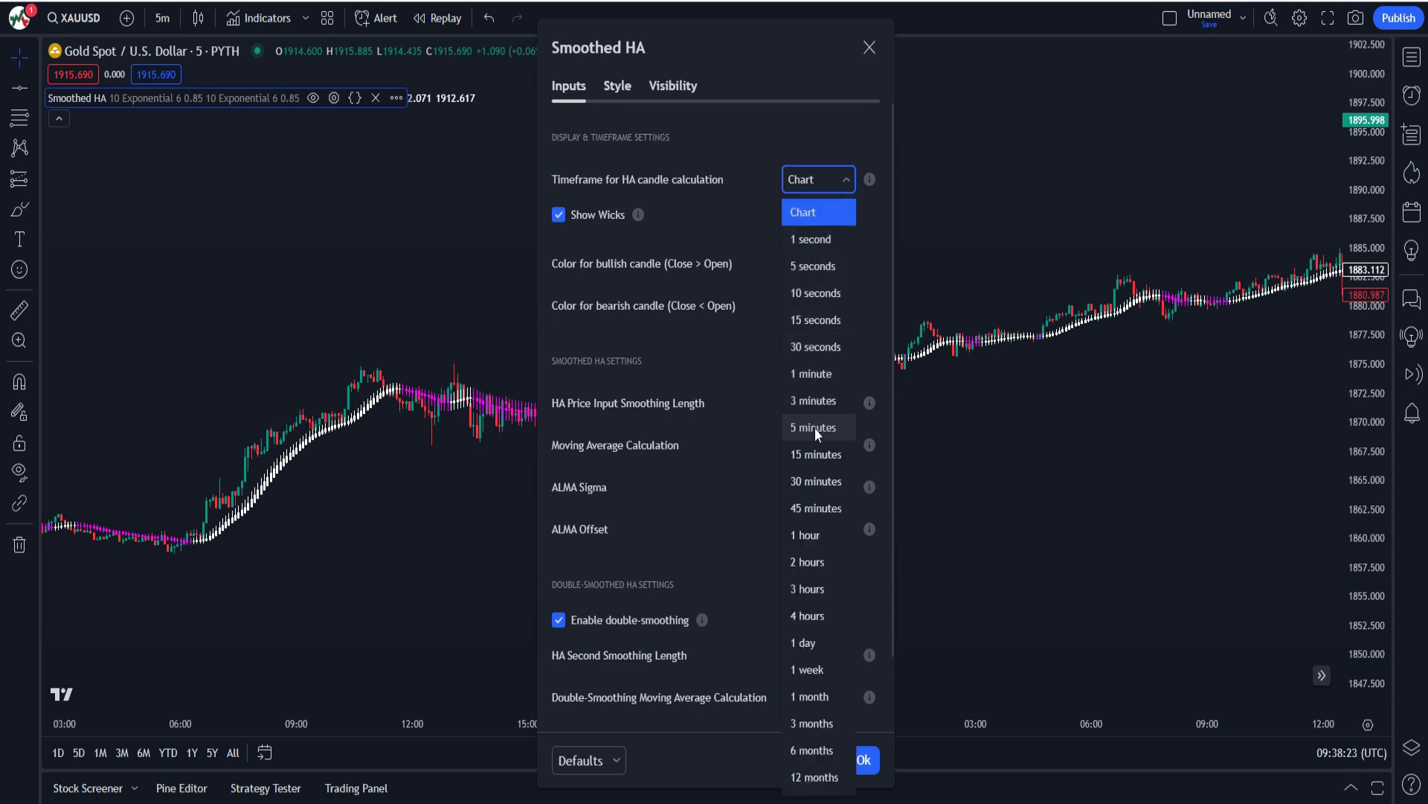
pyautogui.click(821, 535)
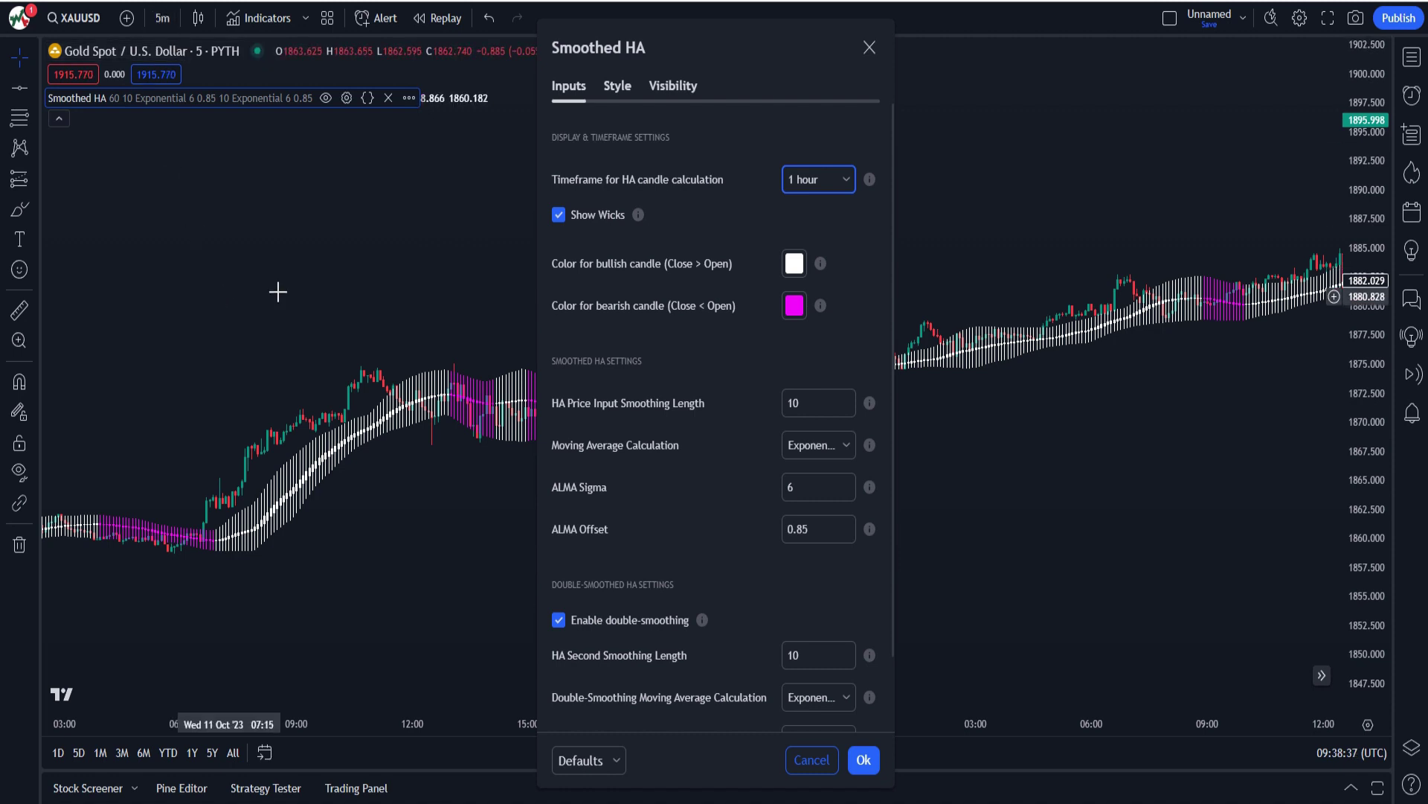
pyautogui.click(557, 215)
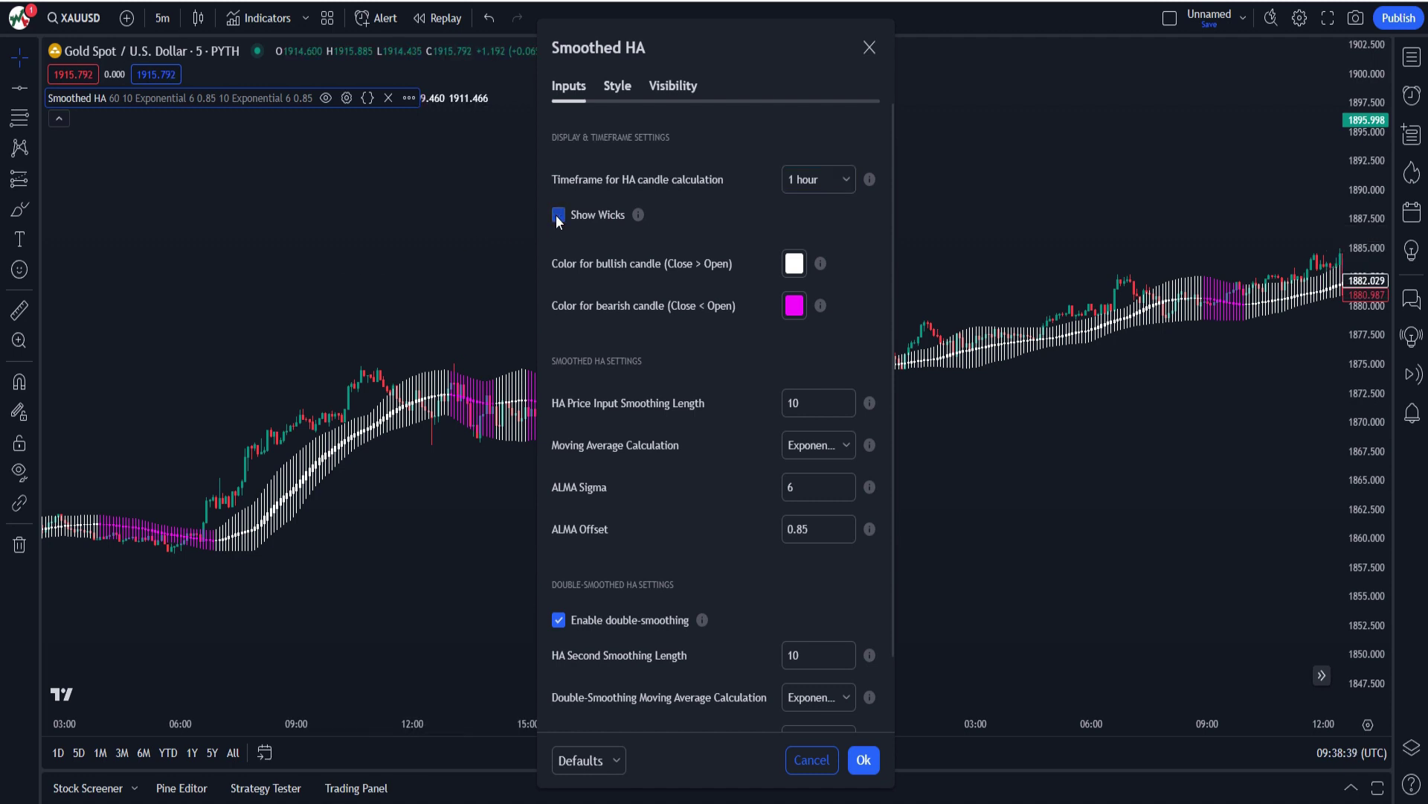
pyautogui.click(864, 760)
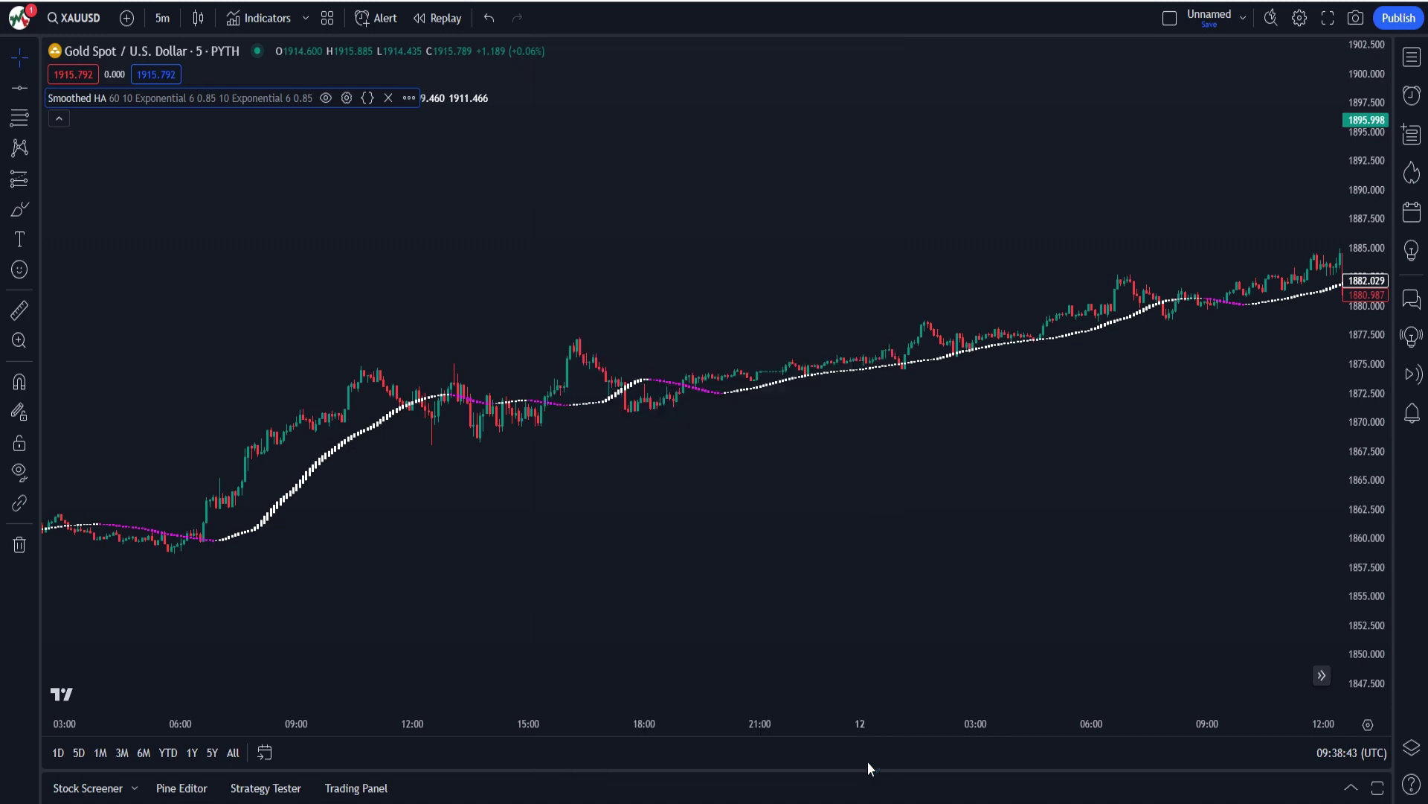
# Change the Smoothed HA price input smoothing length from 10 to 15
pyautogui.hscroll(-10, 782, 551)
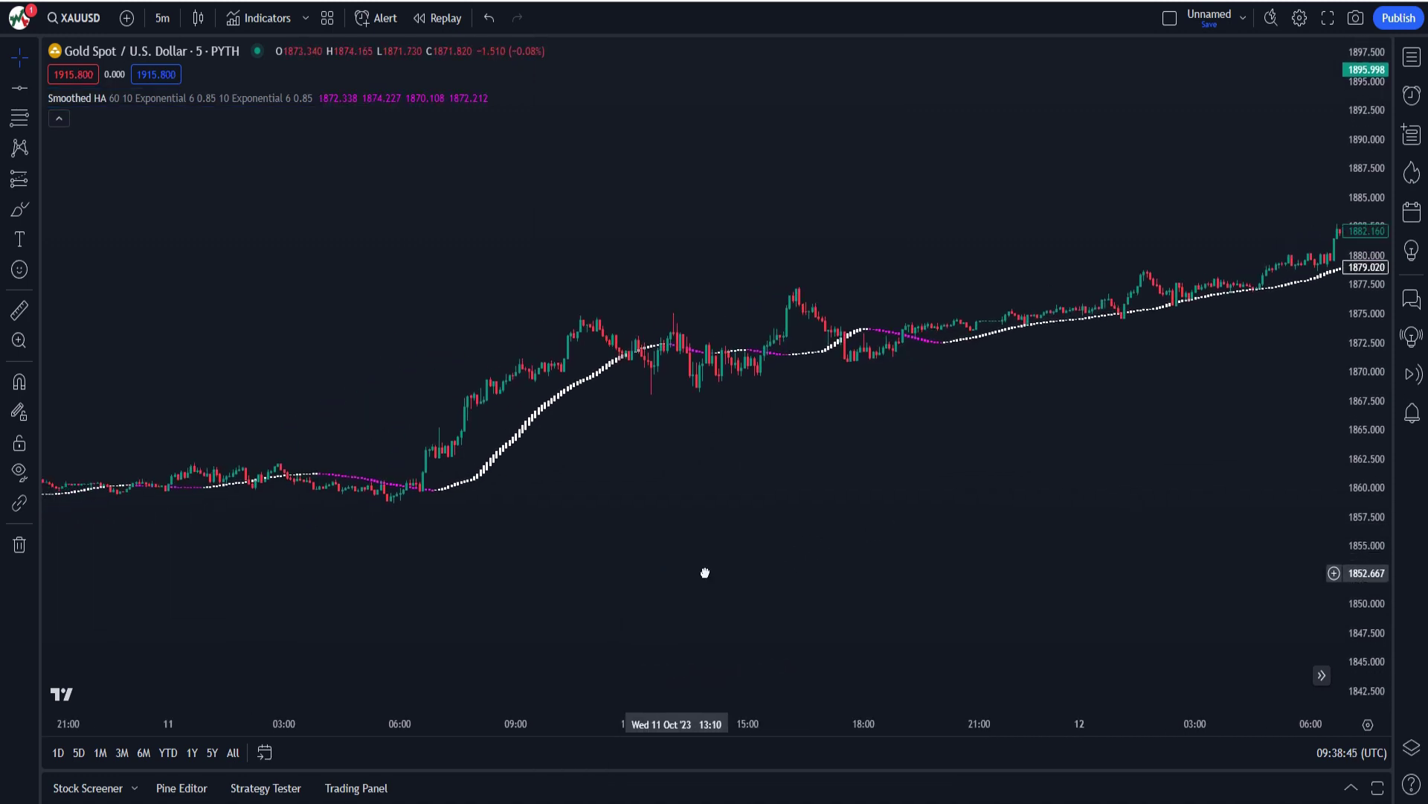
pyautogui.hscroll(-10, 622, 606)
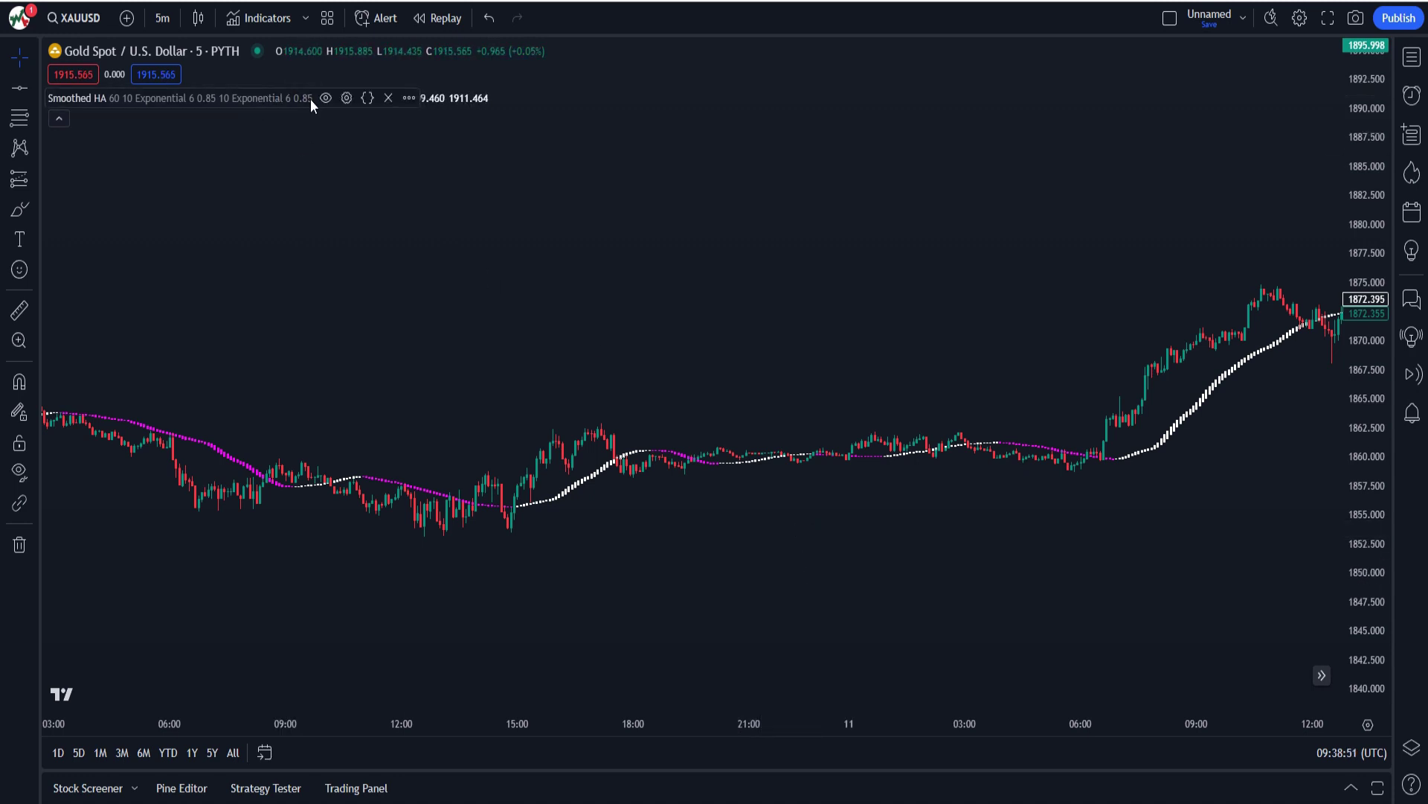
pyautogui.click(346, 98)
pyautogui.click(806, 400)
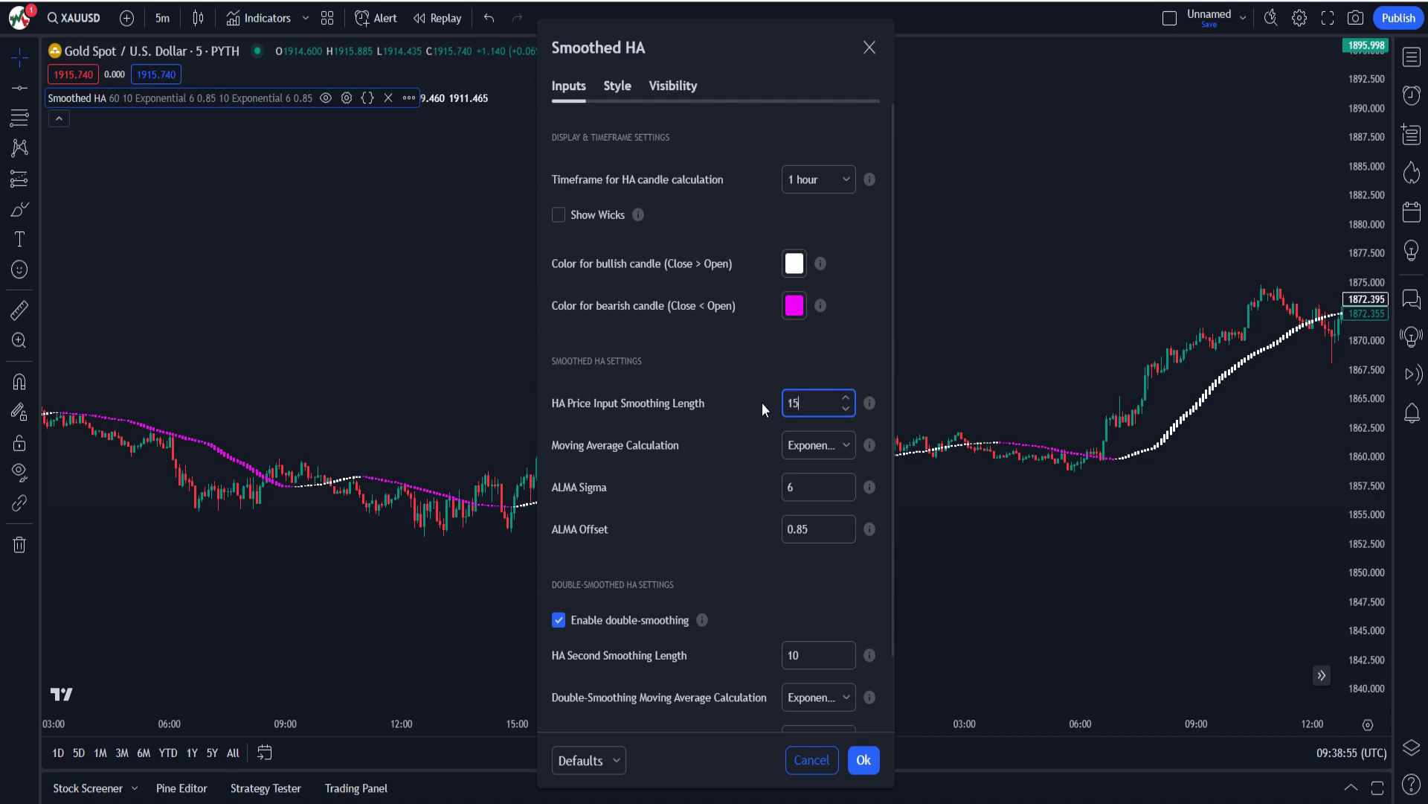
pyautogui.click(863, 760)
pyautogui.click(864, 761)
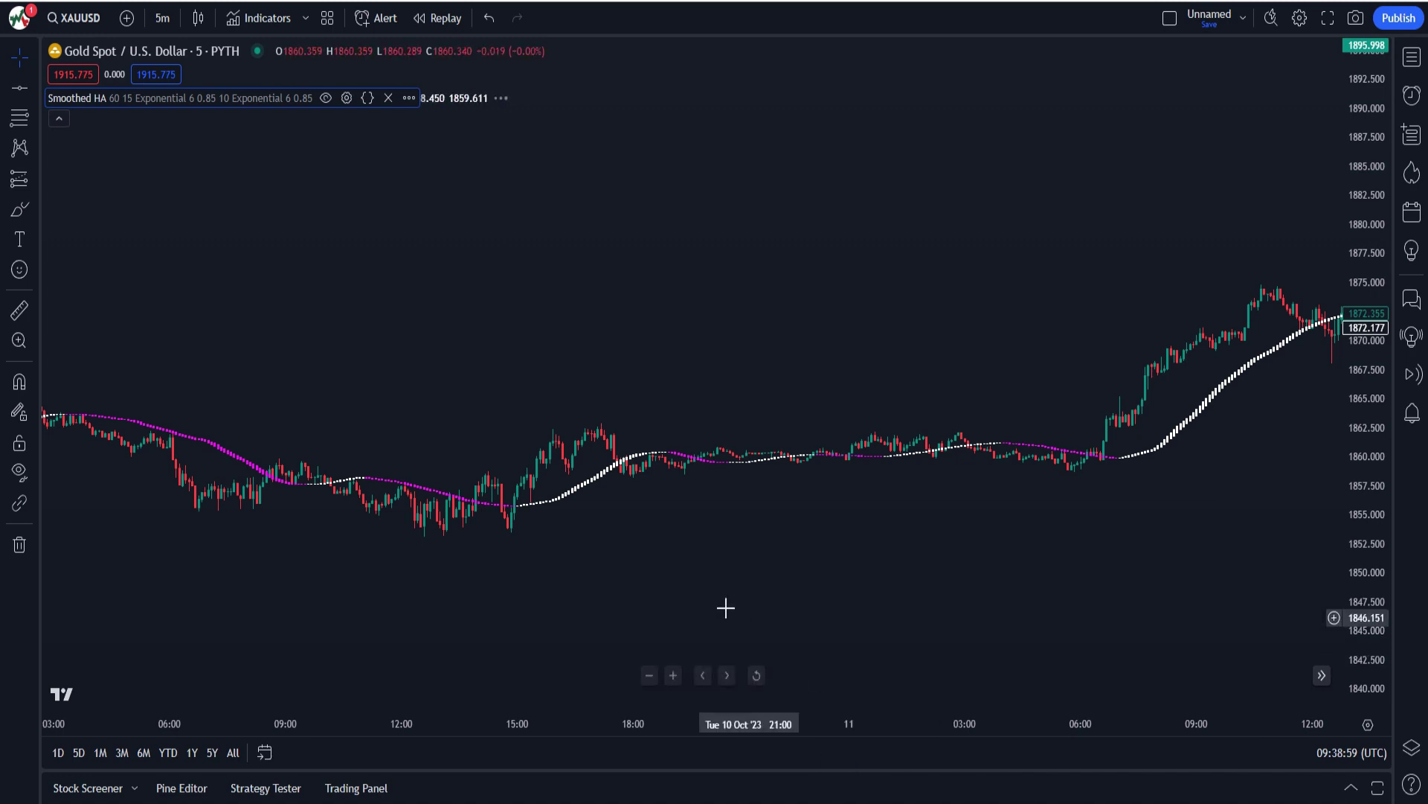
# Pan the gold chart back to older candles under the adjusted Smoothed HA overlay
pyautogui.moveTo(636, 570); pyautogui.dragTo(774, 549)
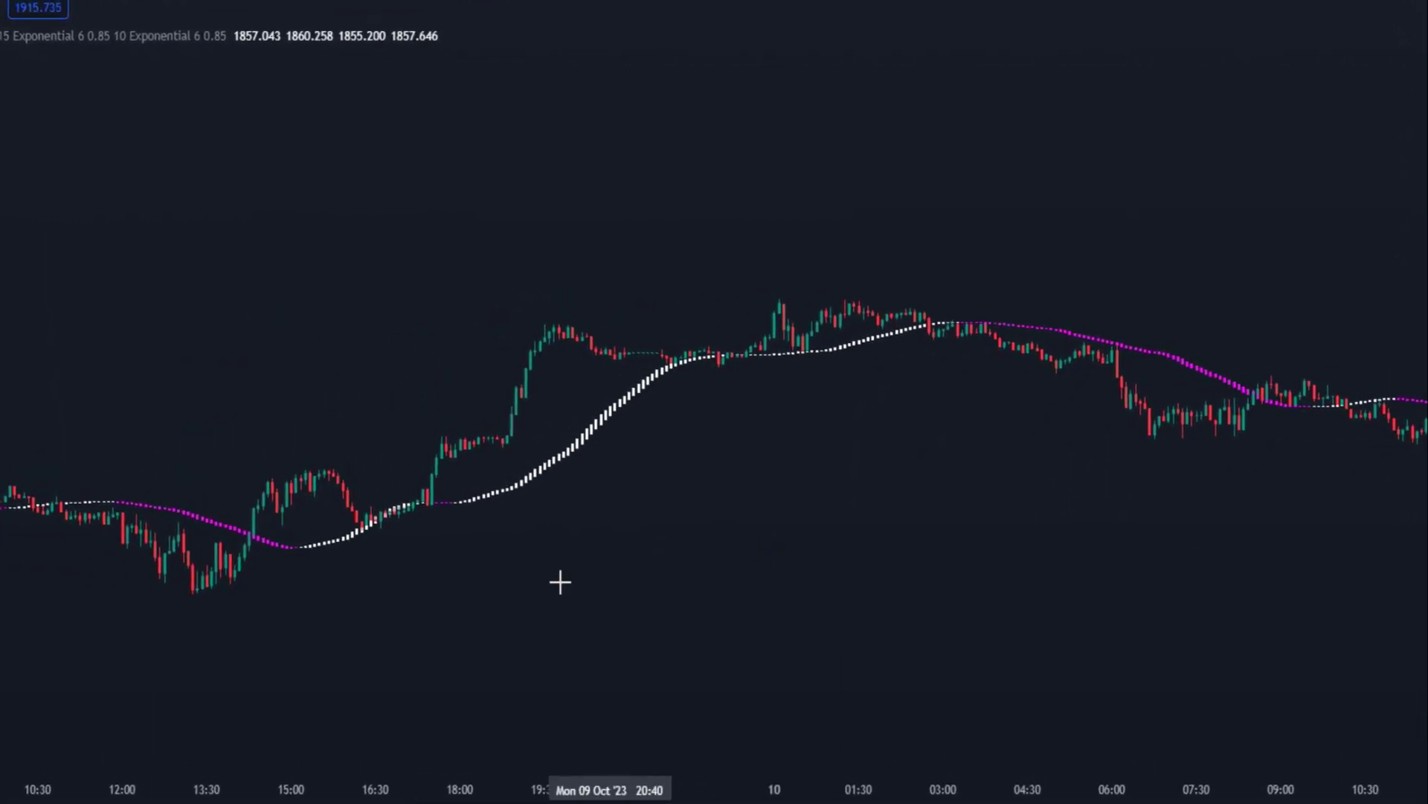
pyautogui.moveTo(560, 582); pyautogui.dragTo(922, 530)
pyautogui.moveTo(519, 635); pyautogui.dragTo(519, 636)
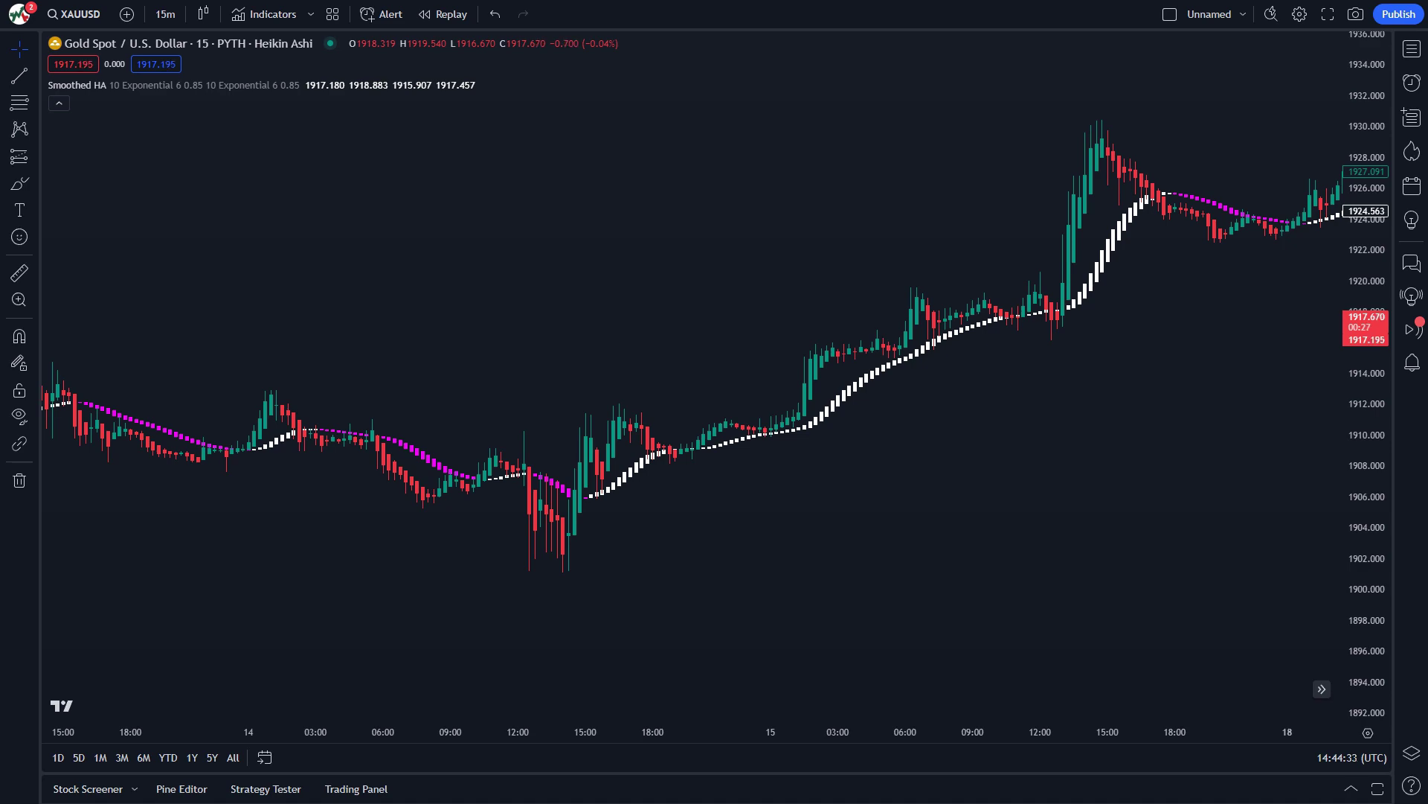
# Browse the 15-minute Heikin Ashi bars between 16 and 22 September
pyautogui.moveTo(1221, 383); pyautogui.dragTo(3, 590)
pyautogui.moveTo(1090, 477); pyautogui.dragTo(249, 526)
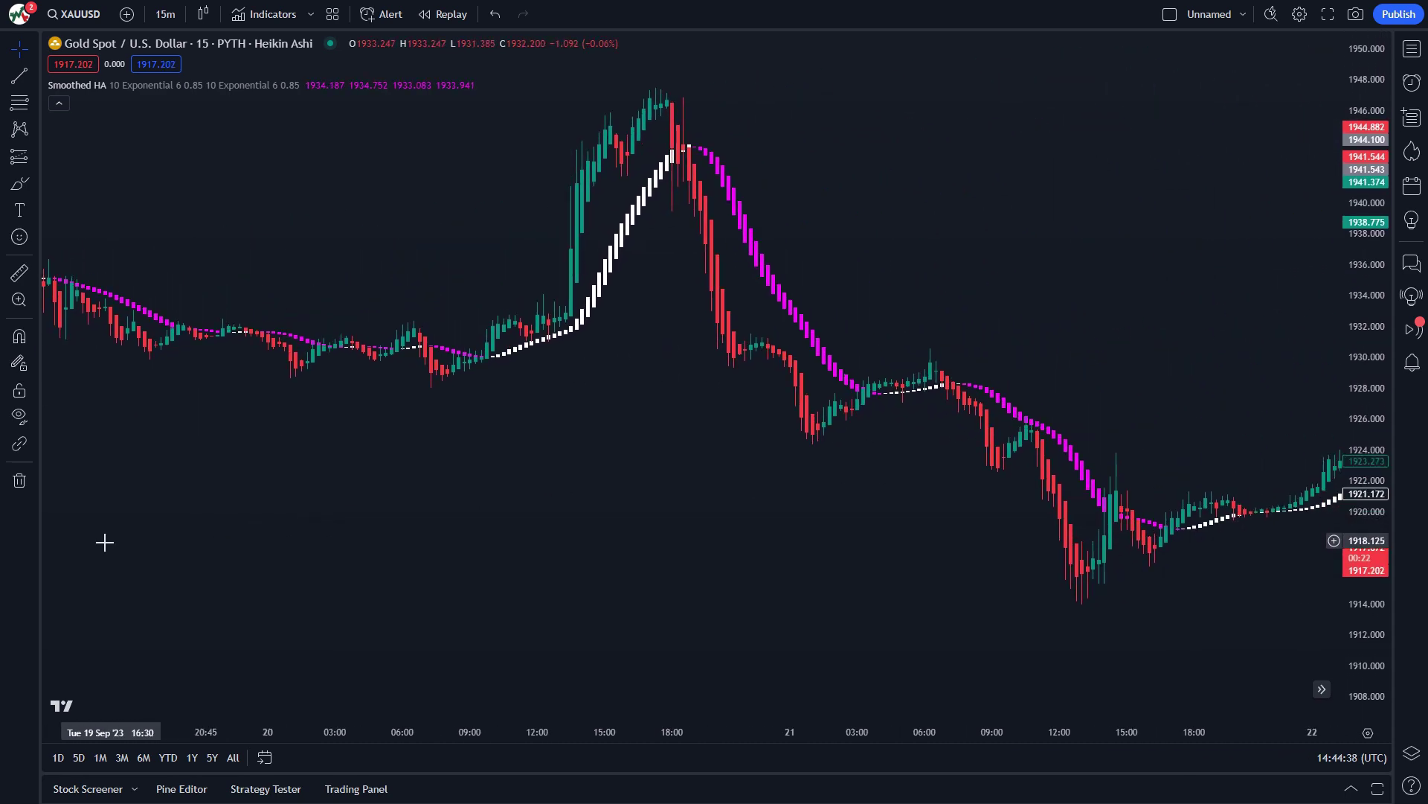
pyautogui.moveTo(154, 513); pyautogui.dragTo(905, 485)
pyautogui.moveTo(262, 488); pyautogui.dragTo(1132, 418)
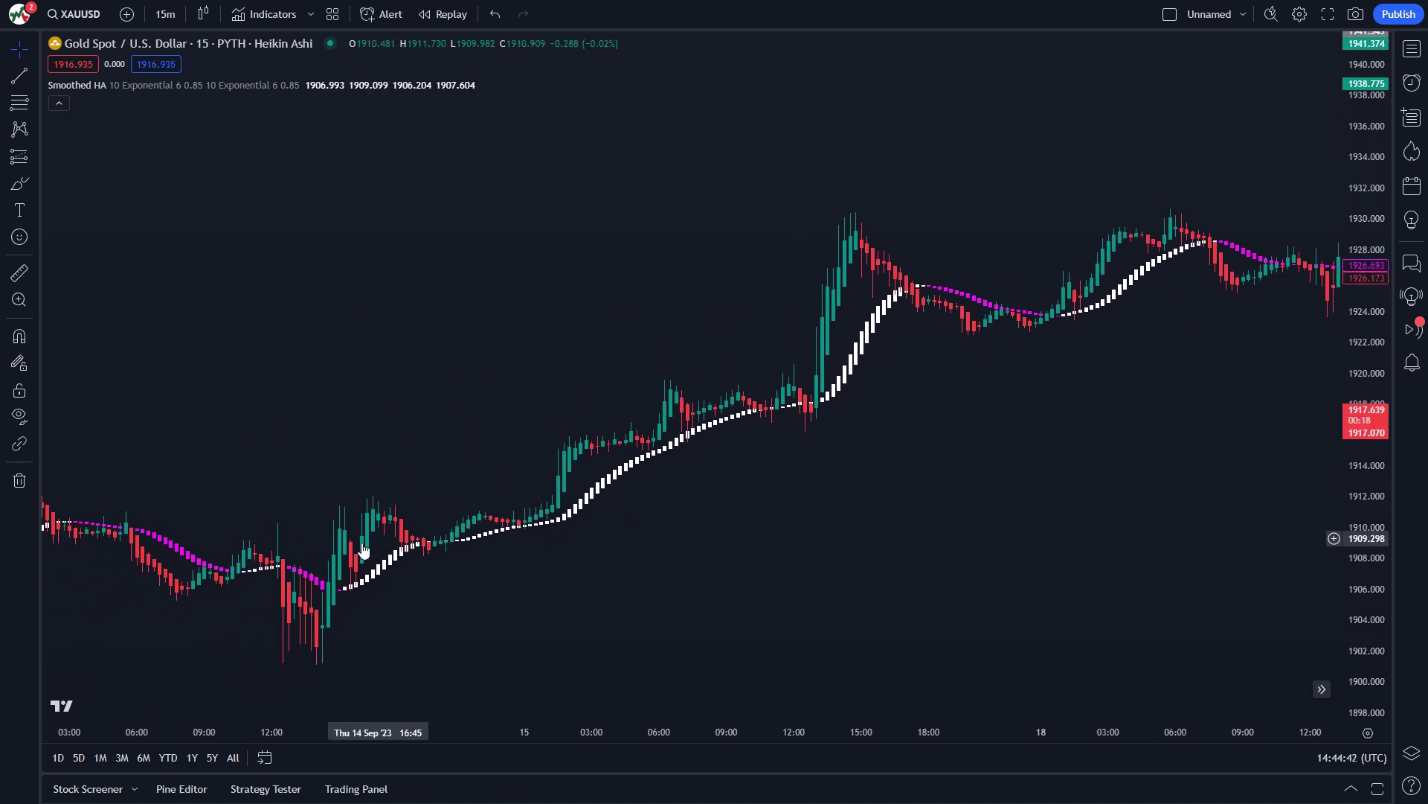
pyautogui.hscroll(-3, 691, 528)
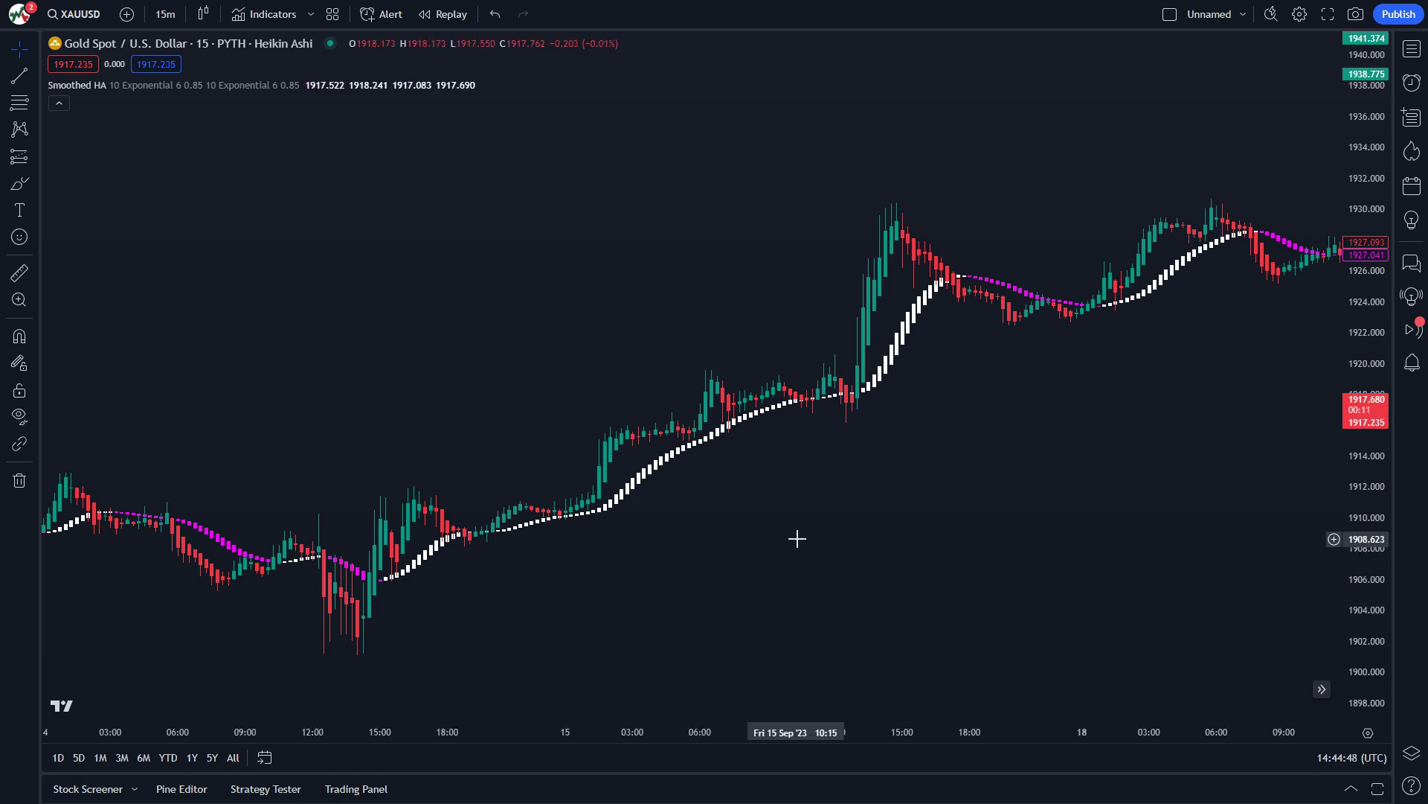
pyautogui.moveTo(790, 548); pyautogui.dragTo(743, 596)
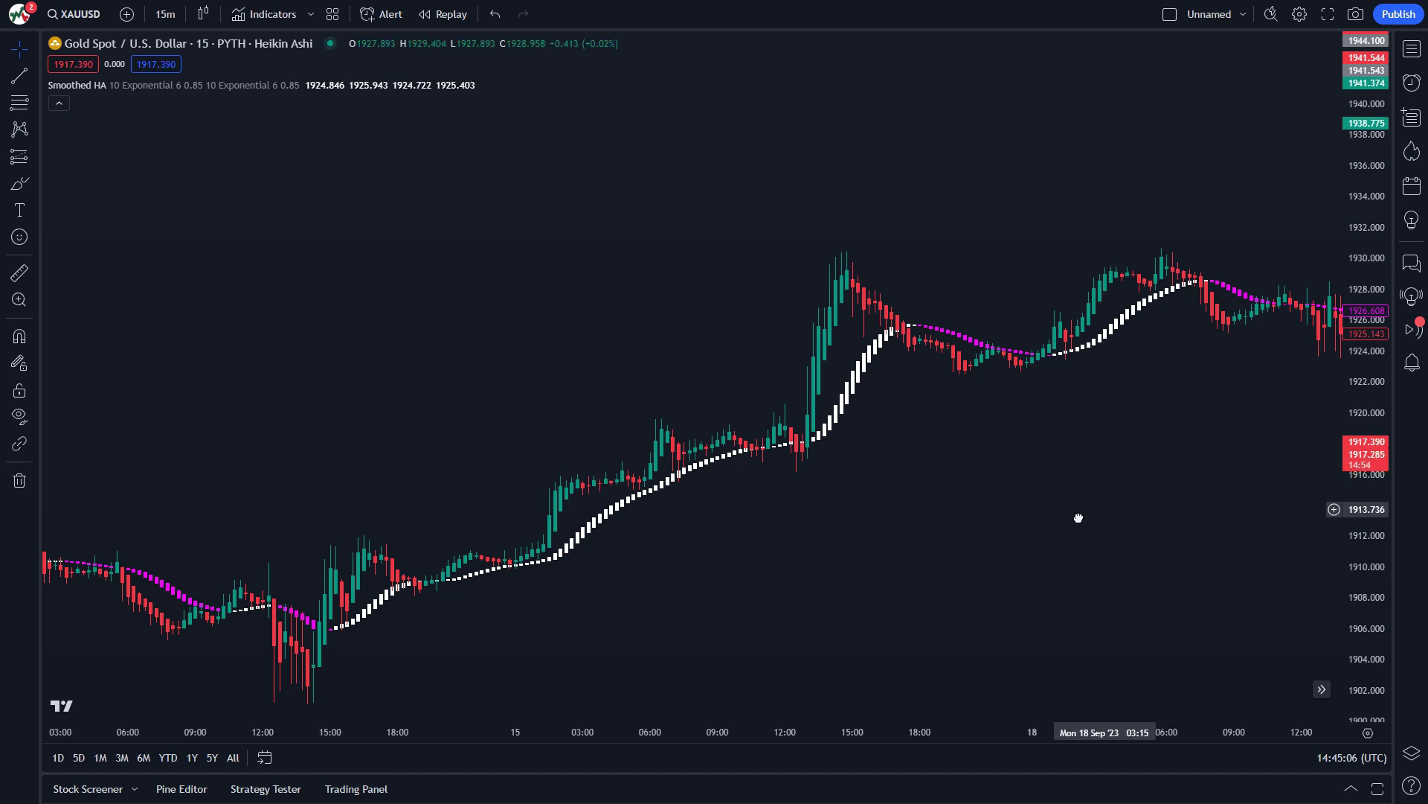
pyautogui.moveTo(1078, 516); pyautogui.dragTo(32, 593)
pyautogui.moveTo(1181, 467); pyautogui.dragTo(342, 577)
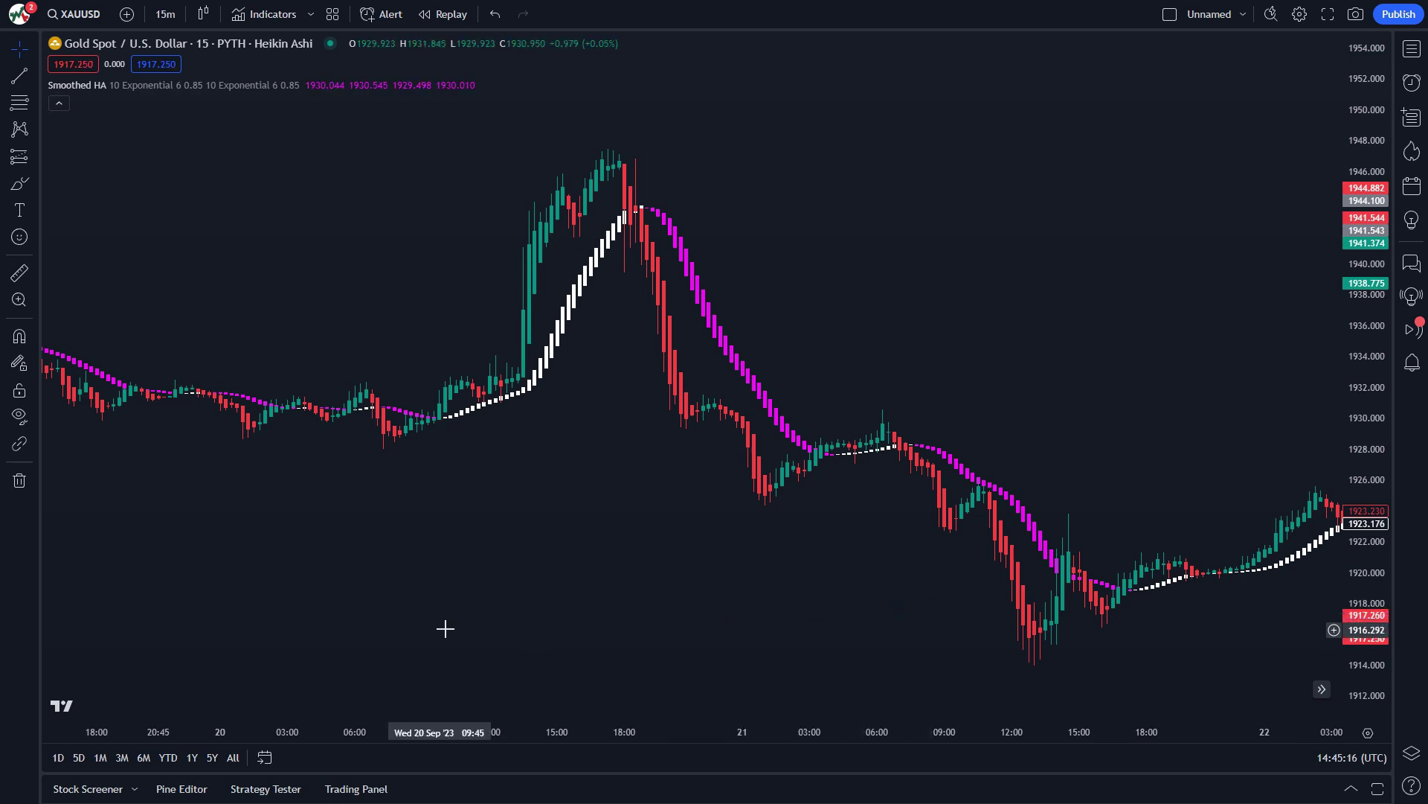
# Scroll back from 19 September through 12–13 September to the 7–8 September bars
pyautogui.moveTo(444, 627); pyautogui.dragTo(1113, 576)
pyautogui.moveTo(484, 593); pyautogui.dragTo(1196, 514)
pyautogui.moveTo(772, 605); pyautogui.dragTo(983, 567)
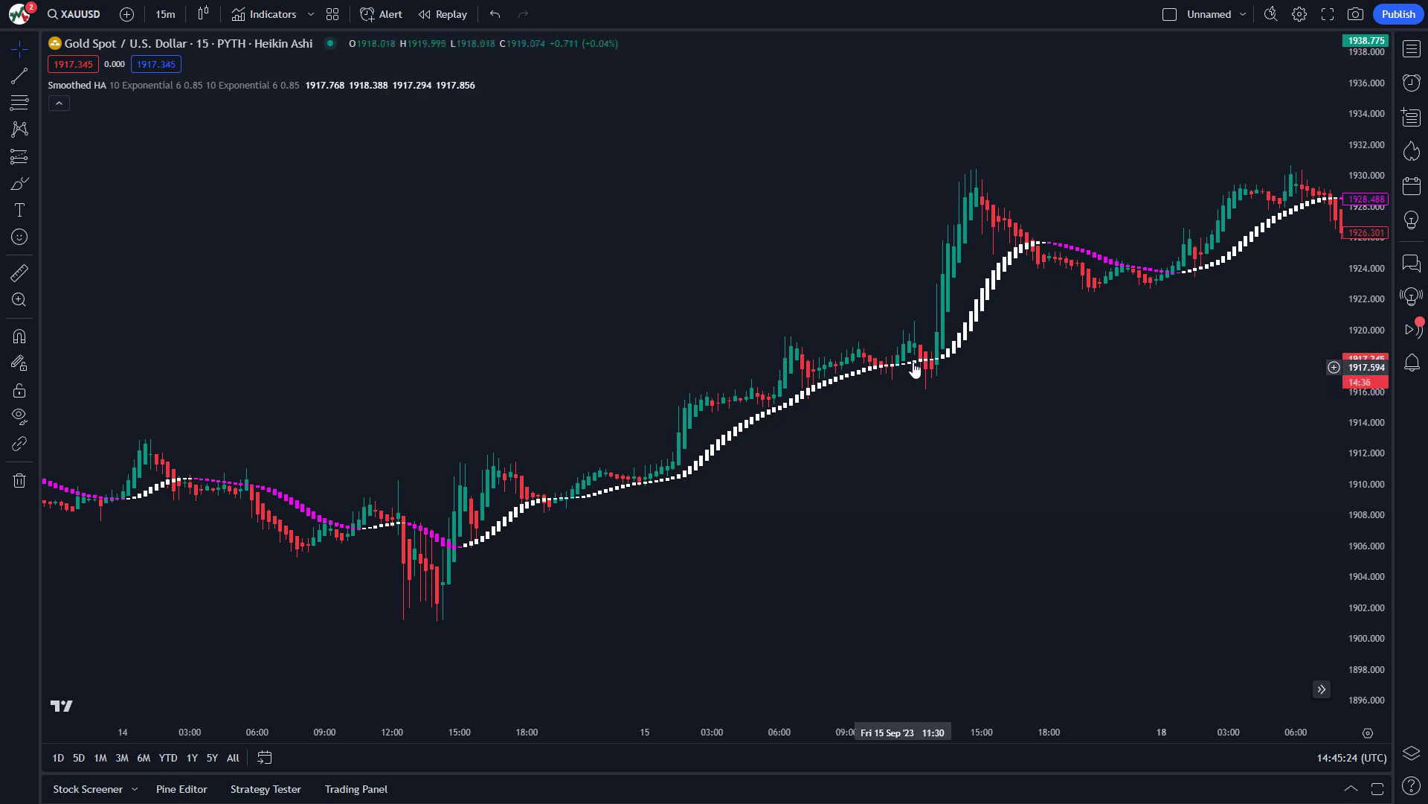
pyautogui.moveTo(868, 561); pyautogui.dragTo(889, 558)
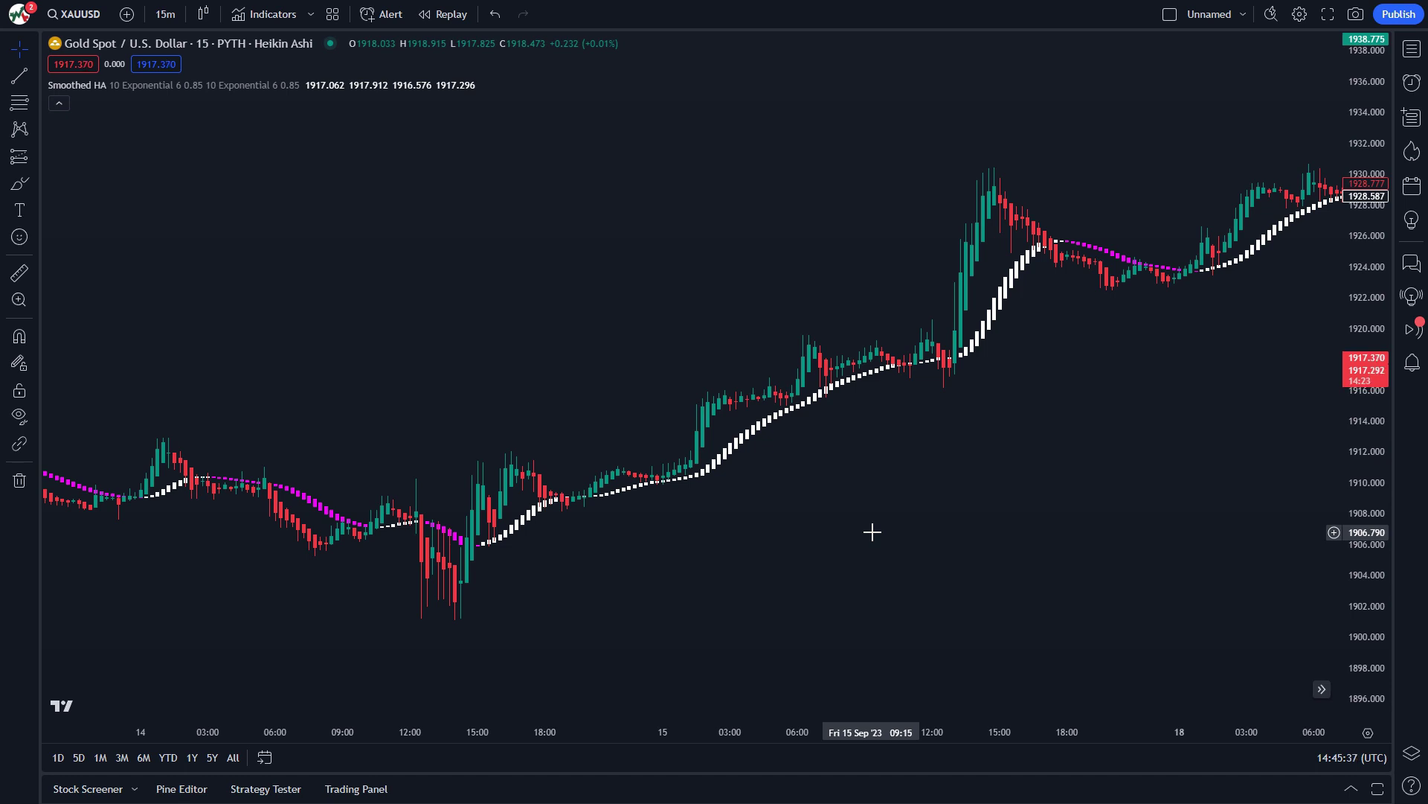
pyautogui.moveTo(705, 609); pyautogui.dragTo(1026, 601)
pyautogui.moveTo(542, 625); pyautogui.dragTo(840, 598)
pyautogui.moveTo(417, 583); pyautogui.dragTo(780, 638)
pyautogui.moveTo(274, 475); pyautogui.dragTo(773, 584)
pyautogui.moveTo(290, 548); pyautogui.dragTo(650, 549)
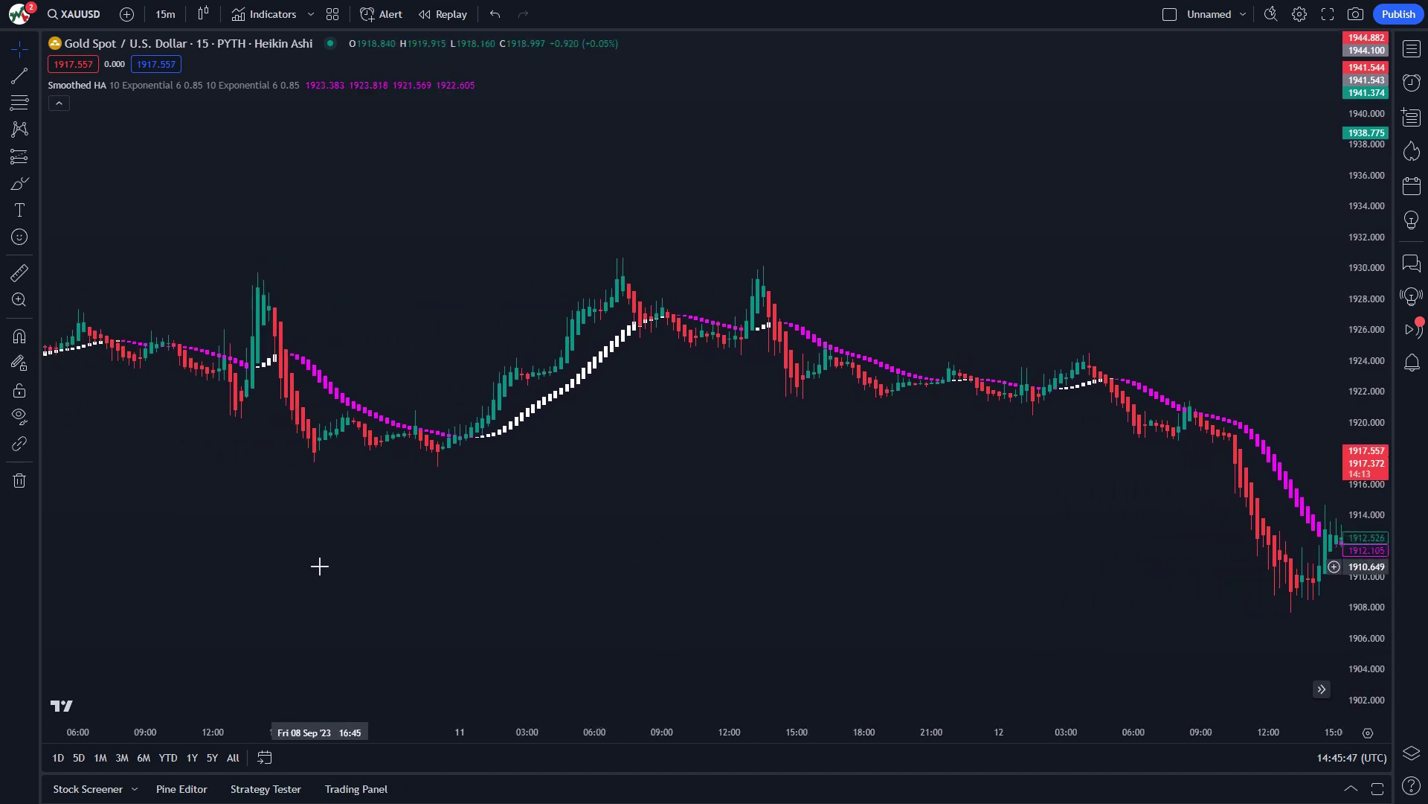
pyautogui.moveTo(319, 565); pyautogui.dragTo(590, 561)
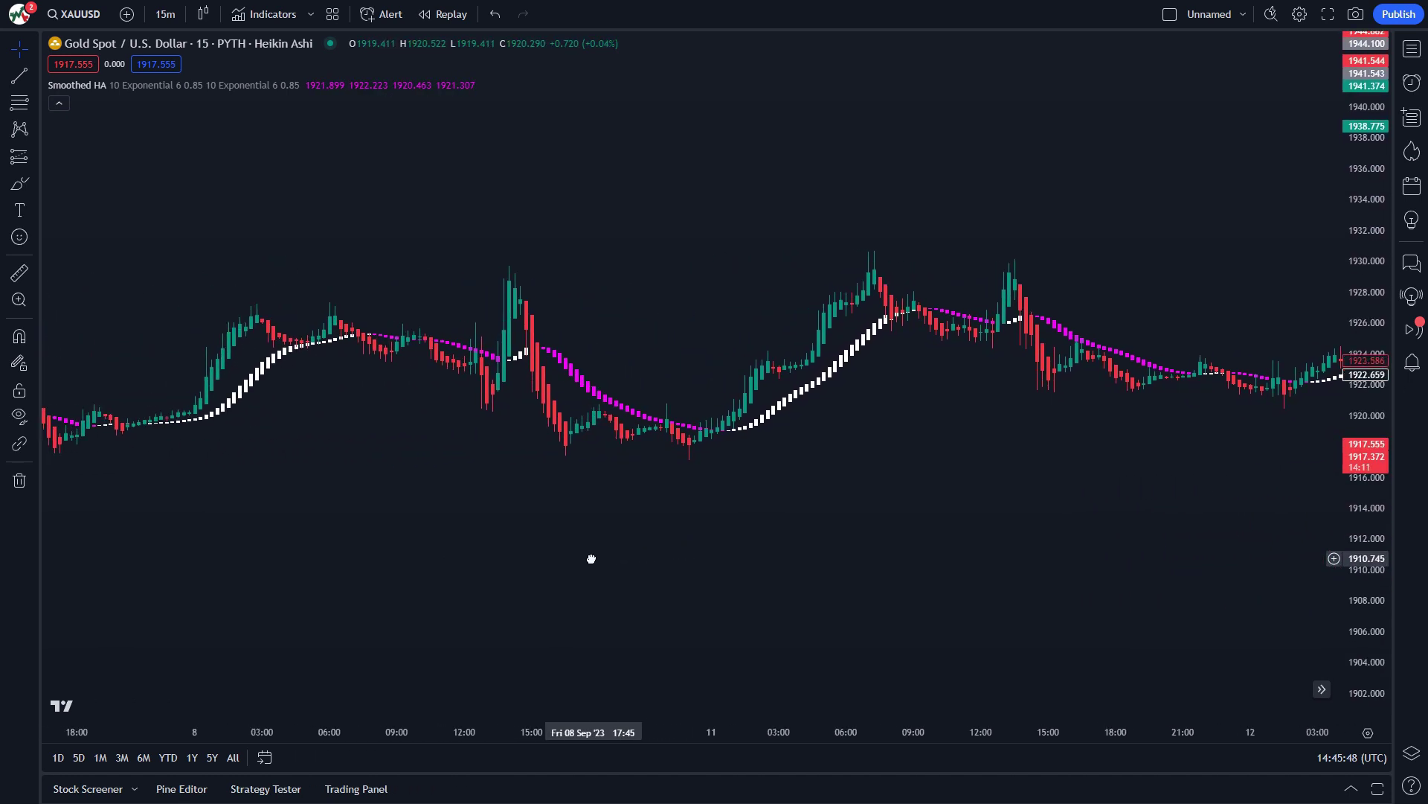
pyautogui.moveTo(387, 589); pyautogui.dragTo(476, 584)
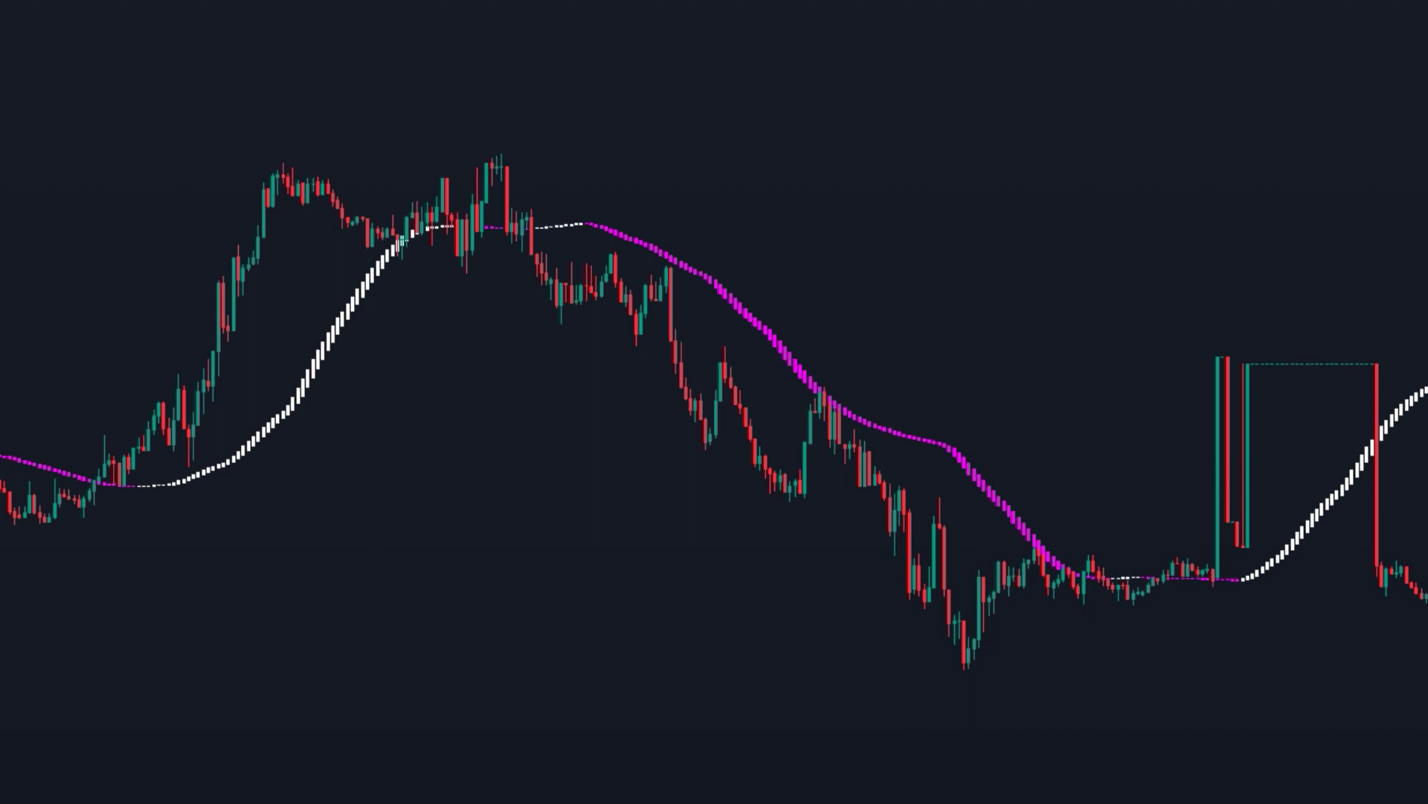
# Mark an upper horizontal level and place a short position below it with risk/reward 3.49
pyautogui.moveTo(628, 613); pyautogui.dragTo(531, 587)
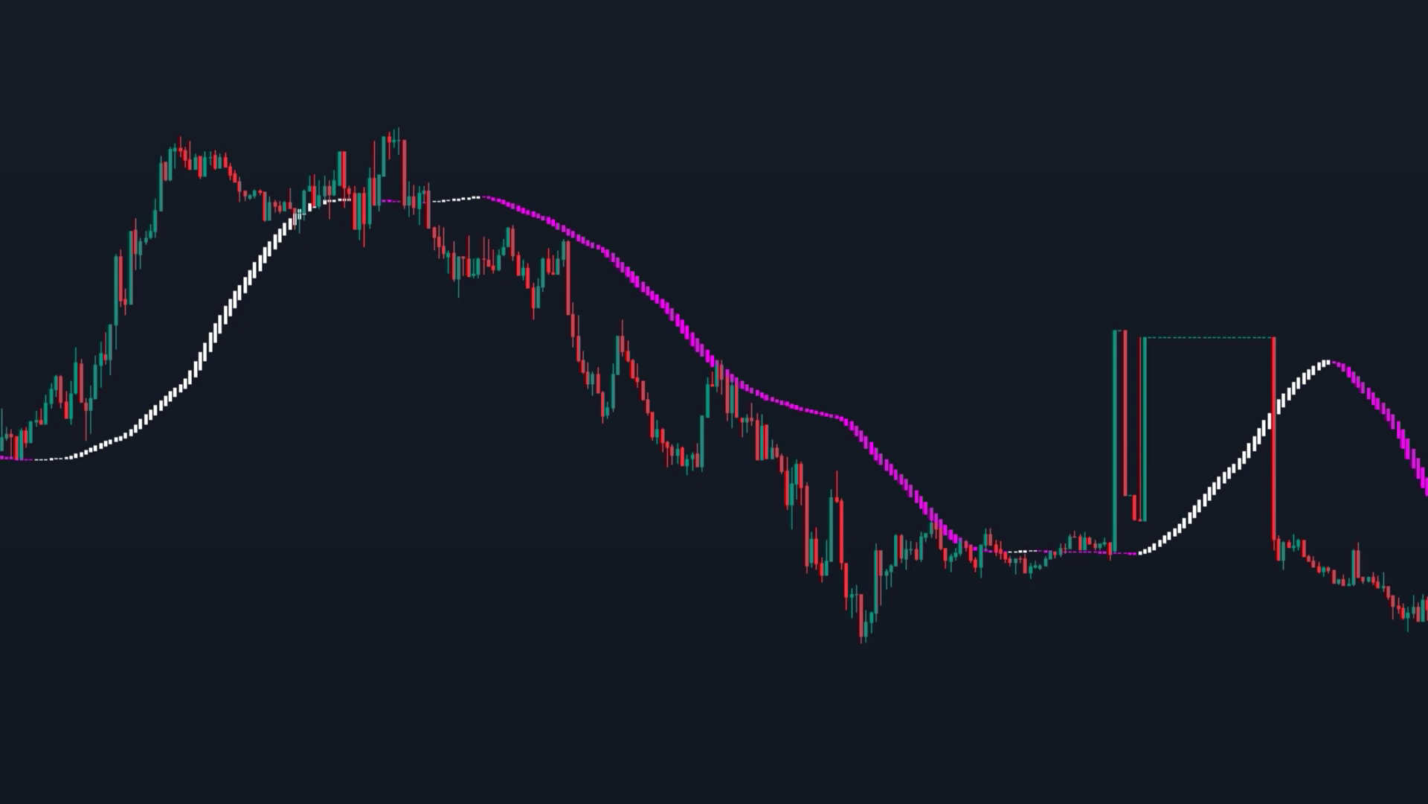
pyautogui.click(377, 234)
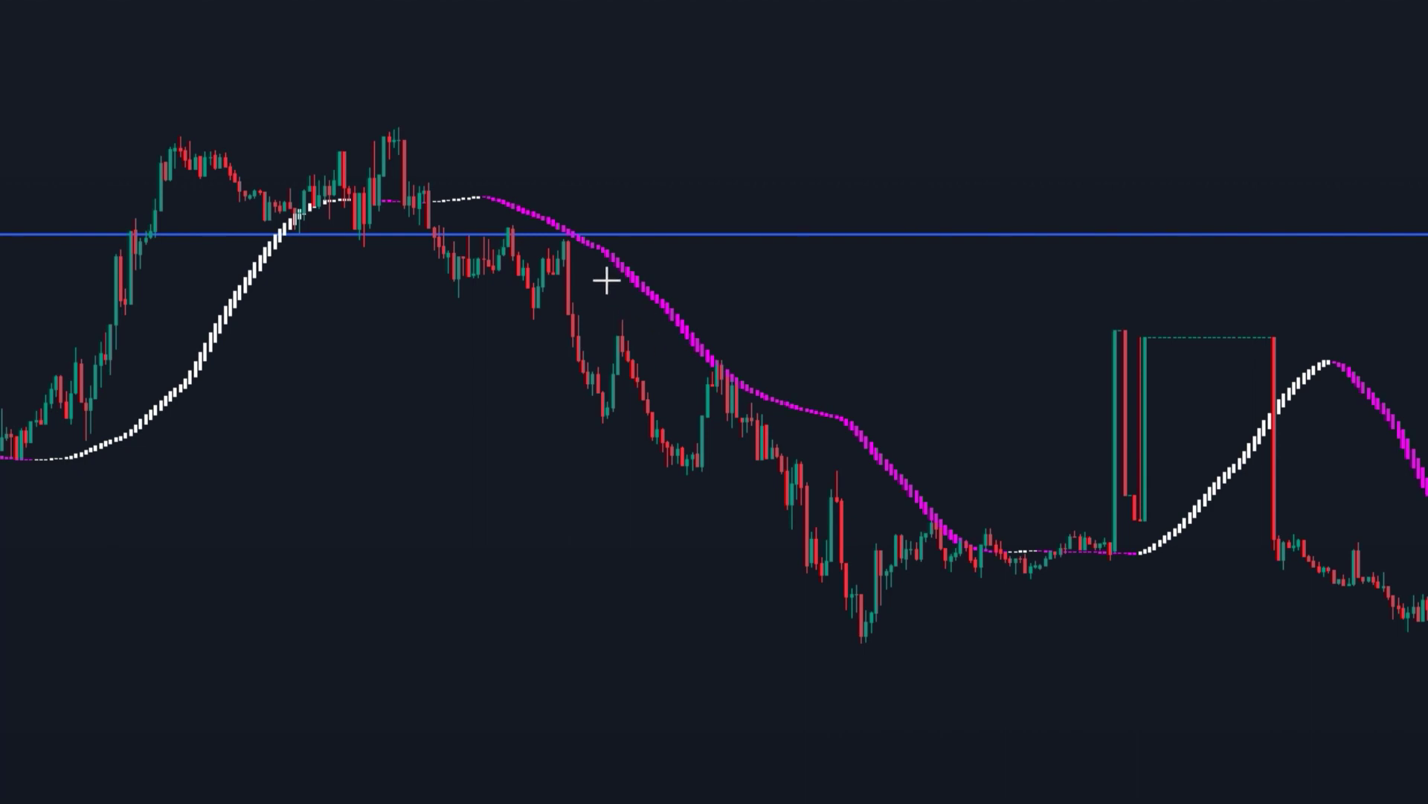
pyautogui.click(578, 248)
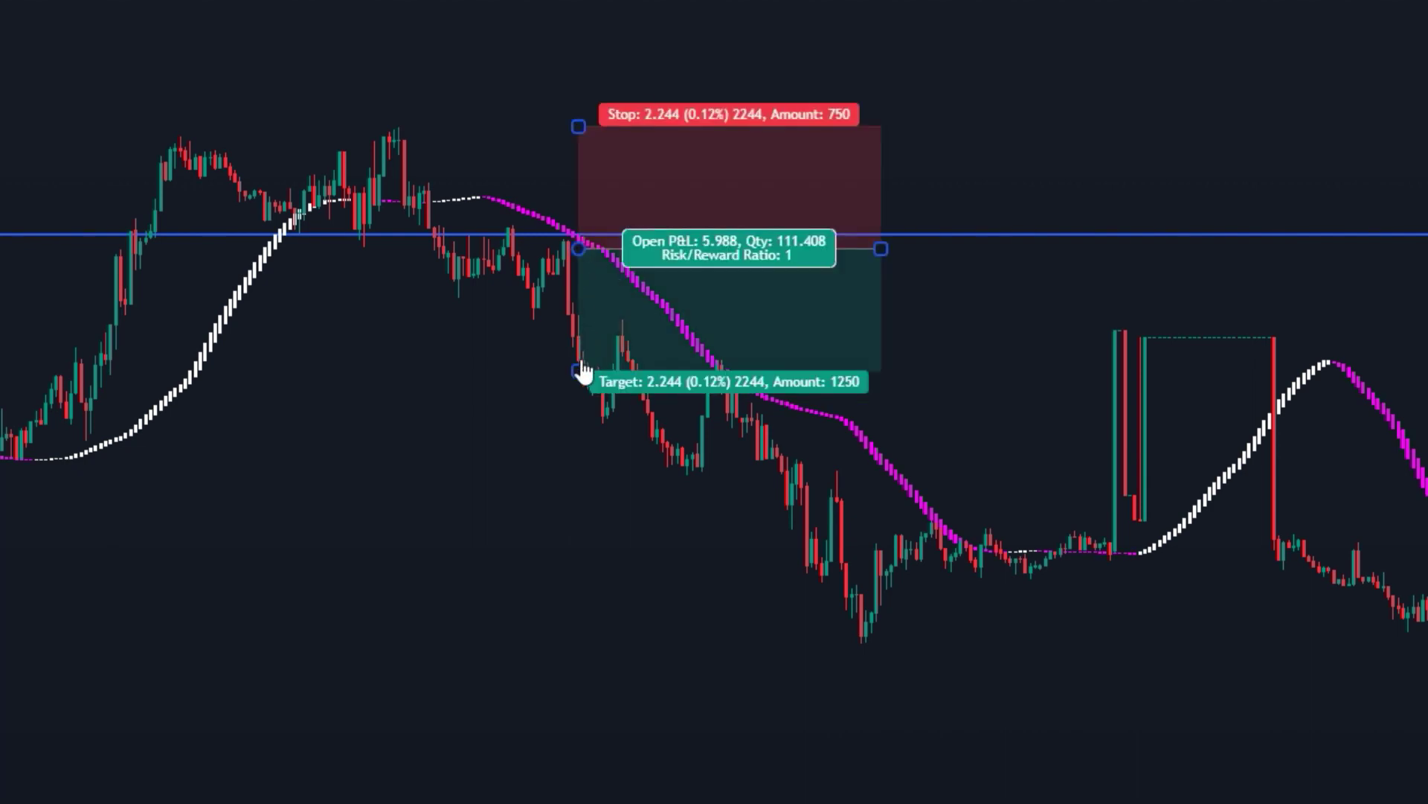
pyautogui.moveTo(579, 371); pyautogui.dragTo(575, 401)
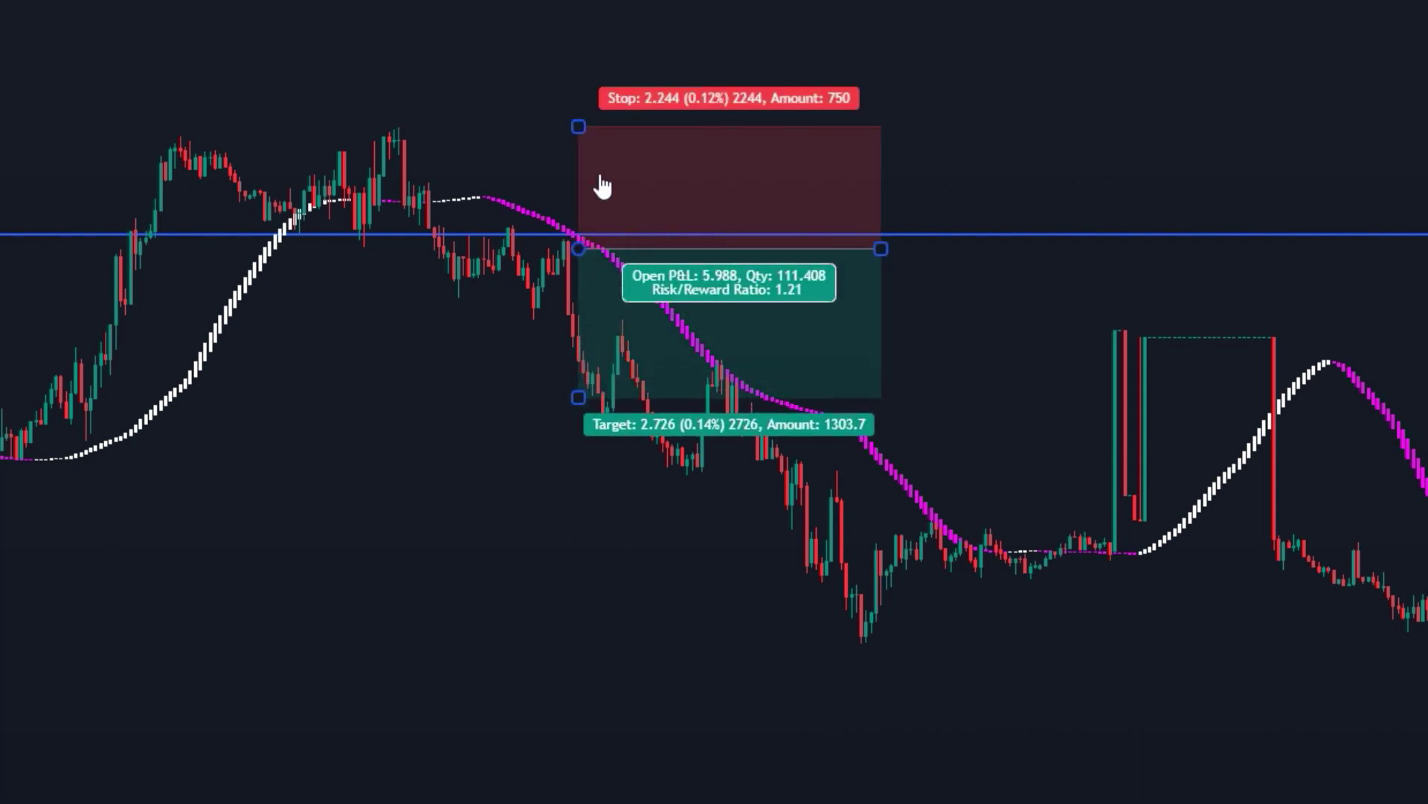
pyautogui.moveTo(578, 127); pyautogui.dragTo(580, 205)
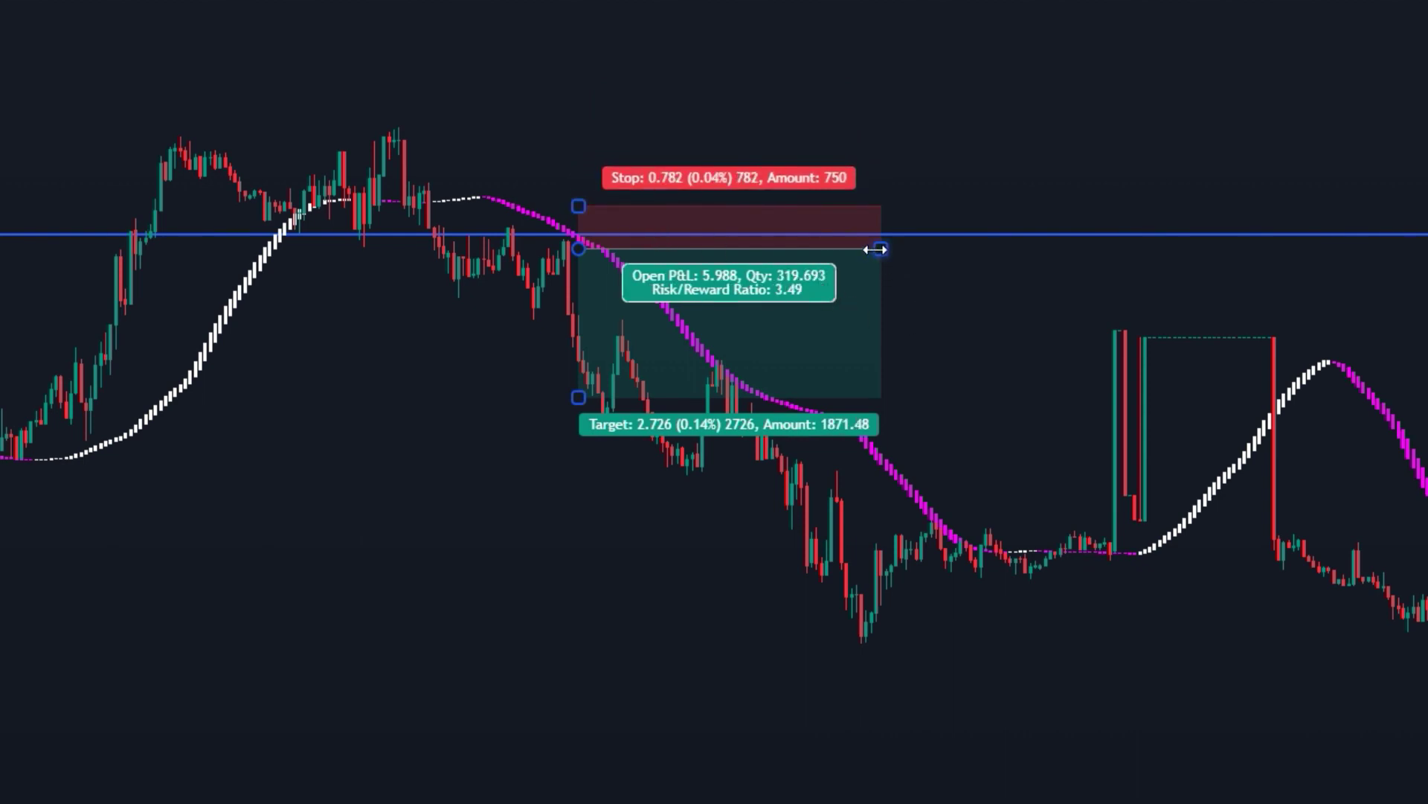
pyautogui.moveTo(879, 248); pyautogui.dragTo(683, 242)
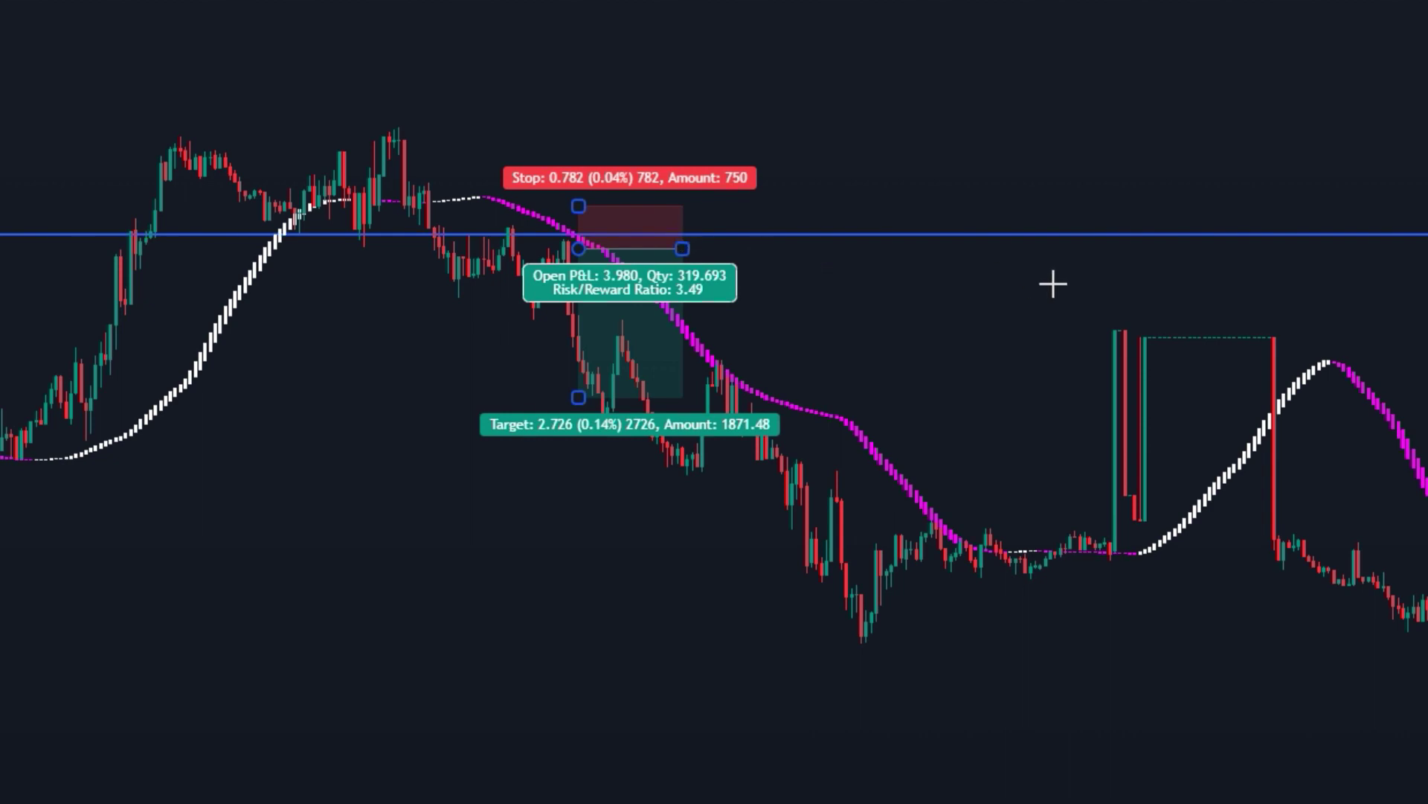
pyautogui.click(741, 638)
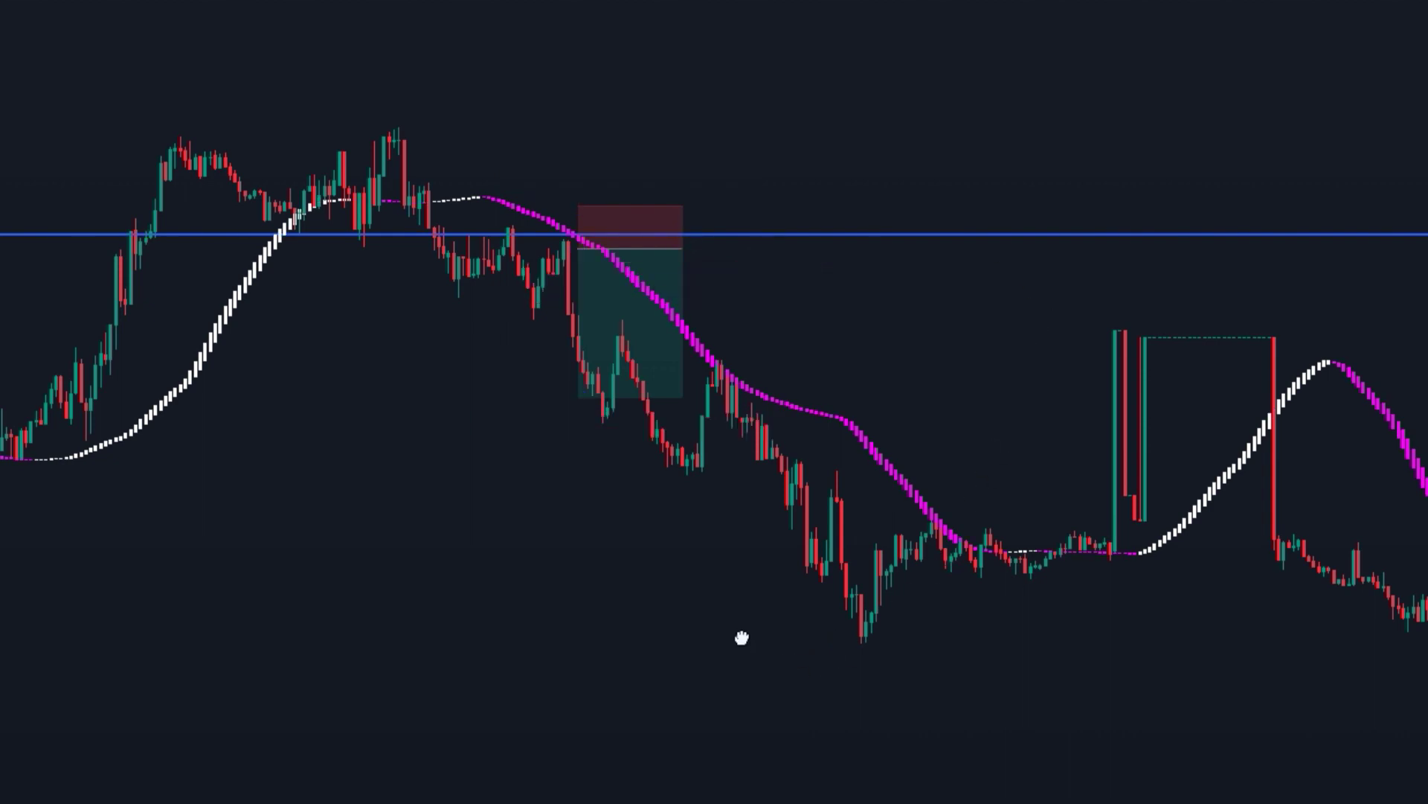
pyautogui.moveTo(741, 637); pyautogui.dragTo(733, 617)
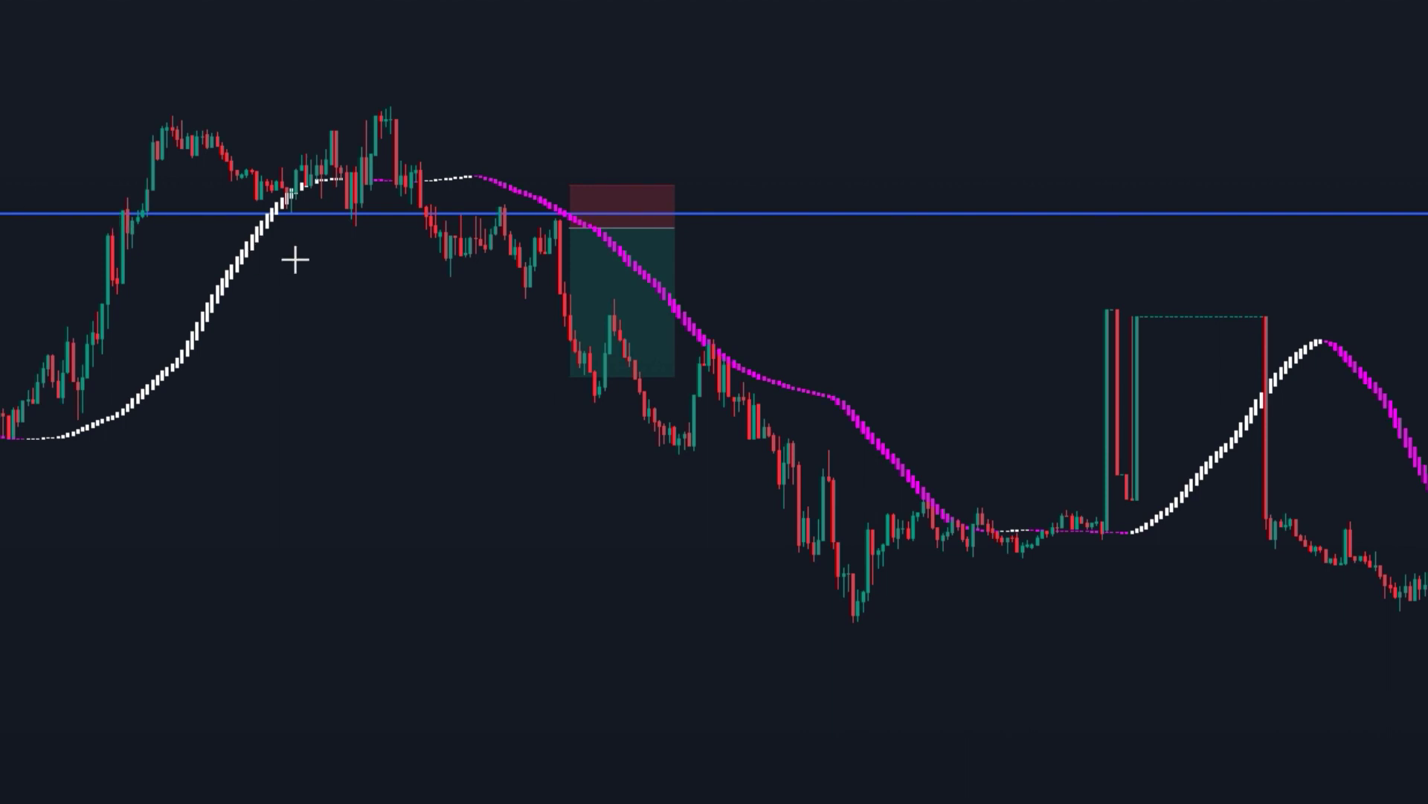
# Add a lower horizontal level and a later short position with lowered target and stop
pyautogui.click(558, 400)
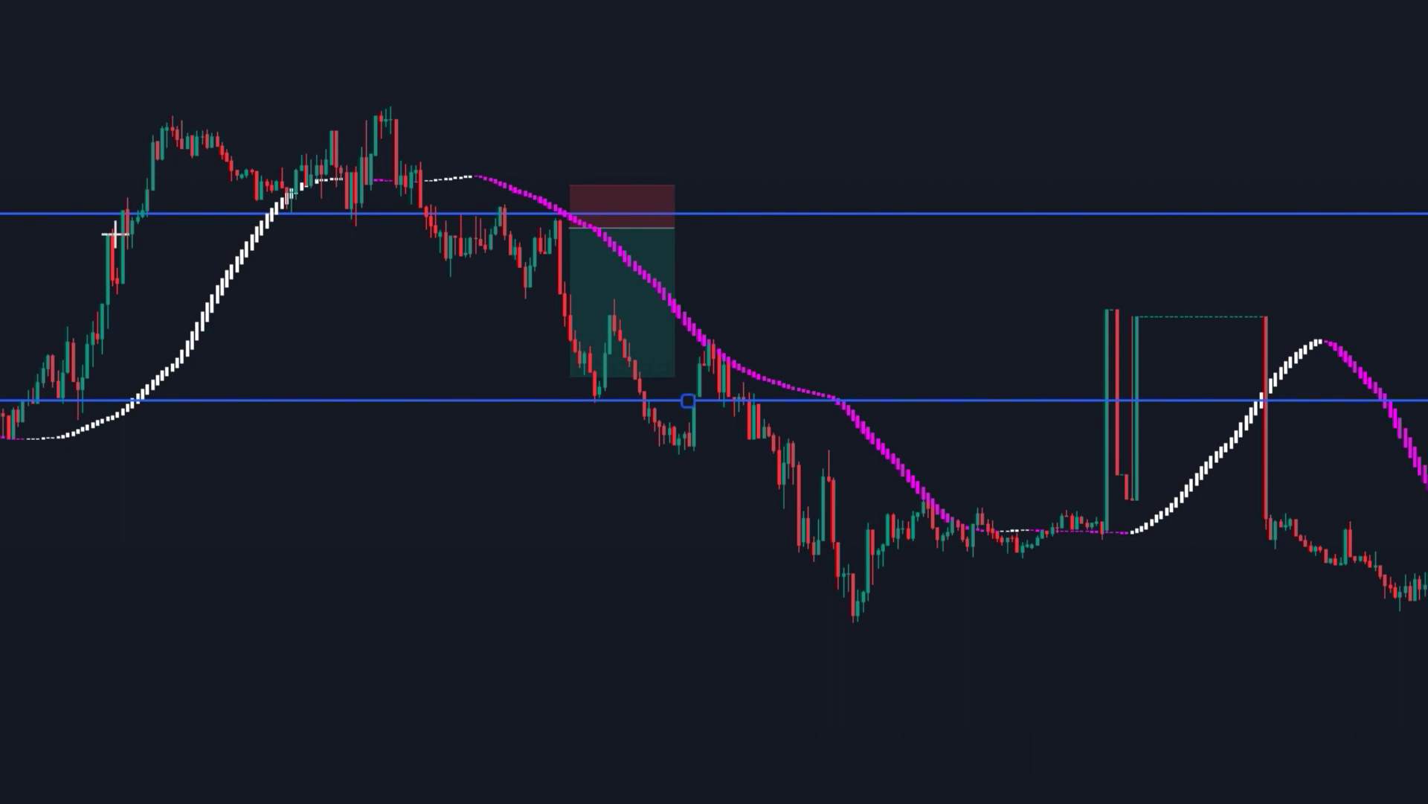
pyautogui.moveTo(518, 512); pyautogui.dragTo(379, 461)
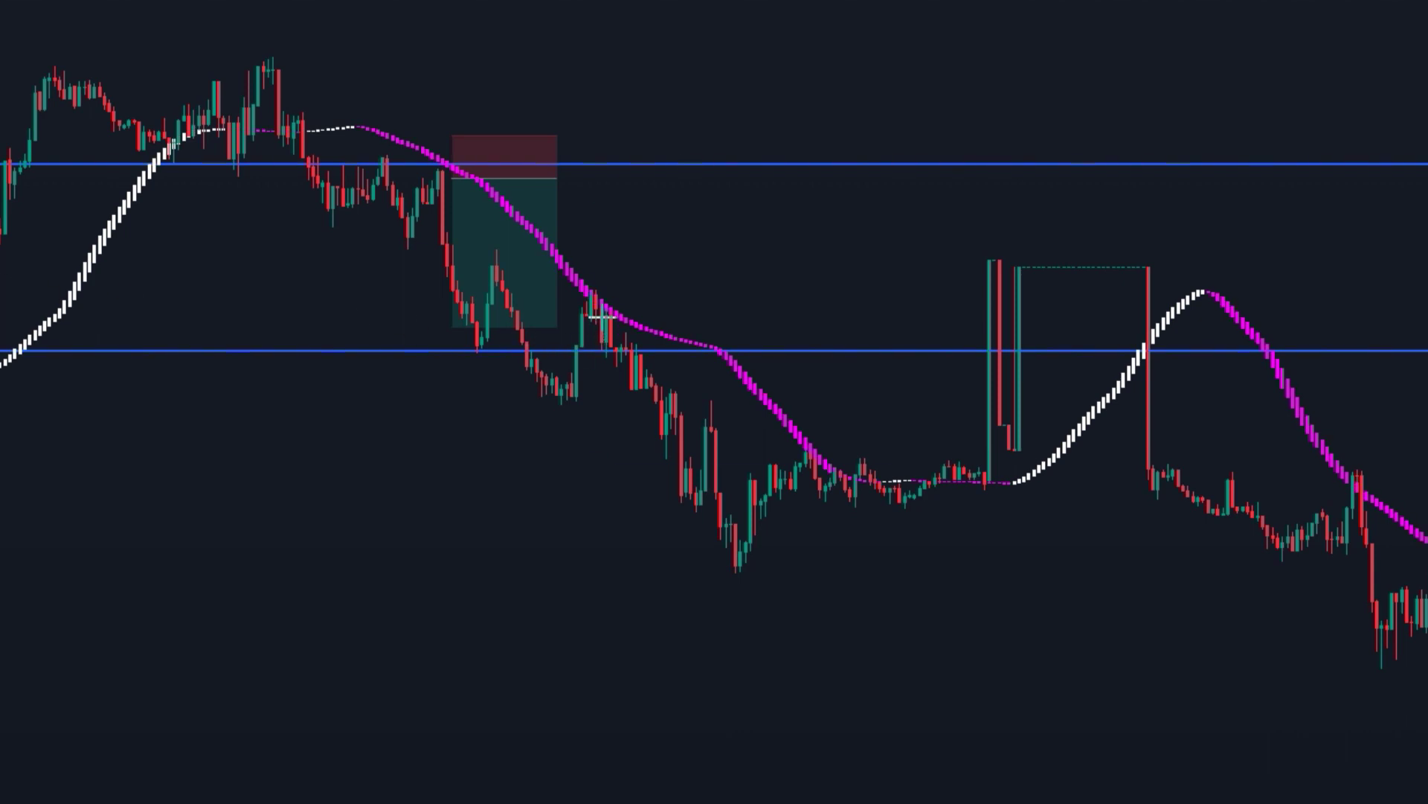
pyautogui.click(601, 317)
pyautogui.moveTo(601, 439); pyautogui.dragTo(601, 468)
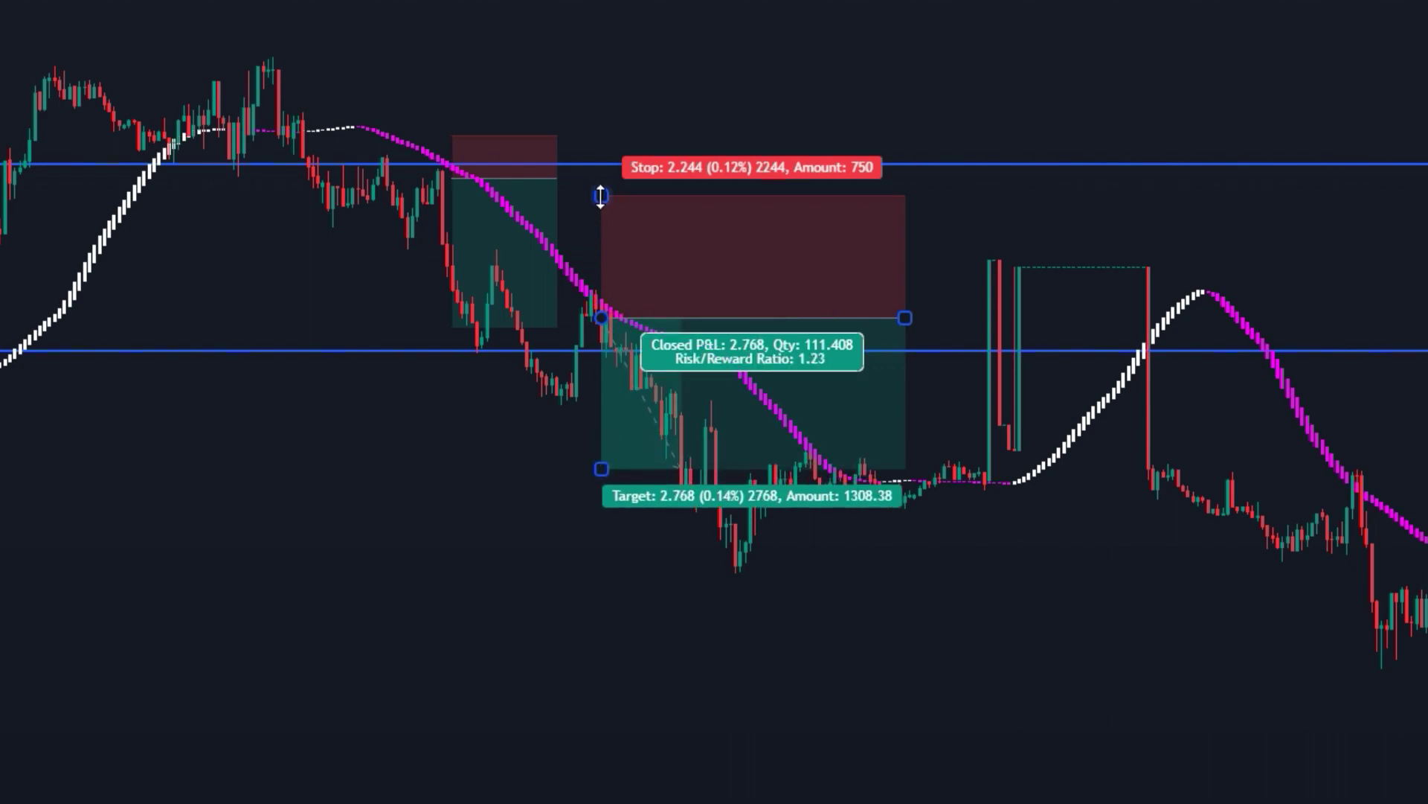
pyautogui.moveTo(601, 196); pyautogui.dragTo(601, 249)
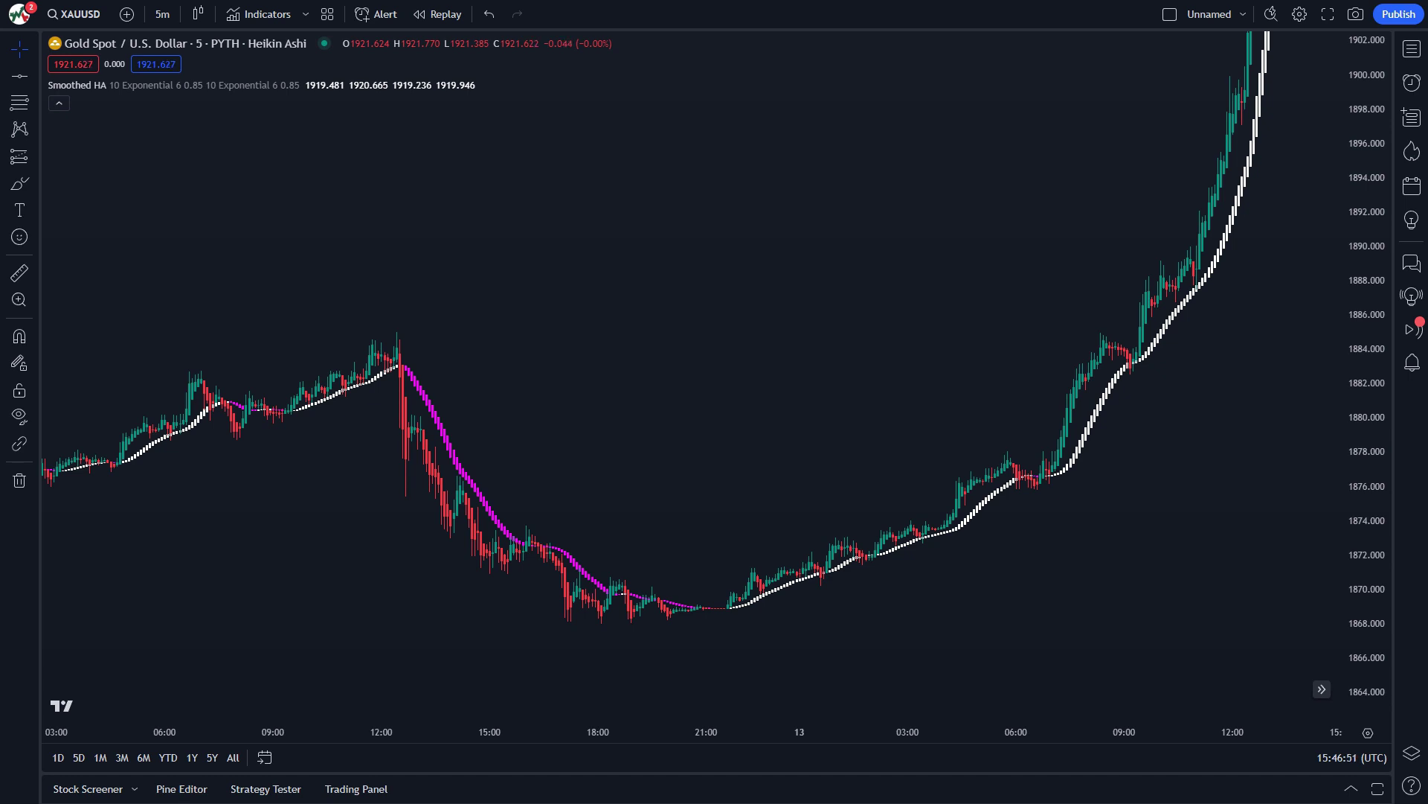
# Add a horizontal level at 1873.712 and frame the 12–13 Oct dip and recovery
pyautogui.moveTo(947, 548); pyautogui.dragTo(865, 541)
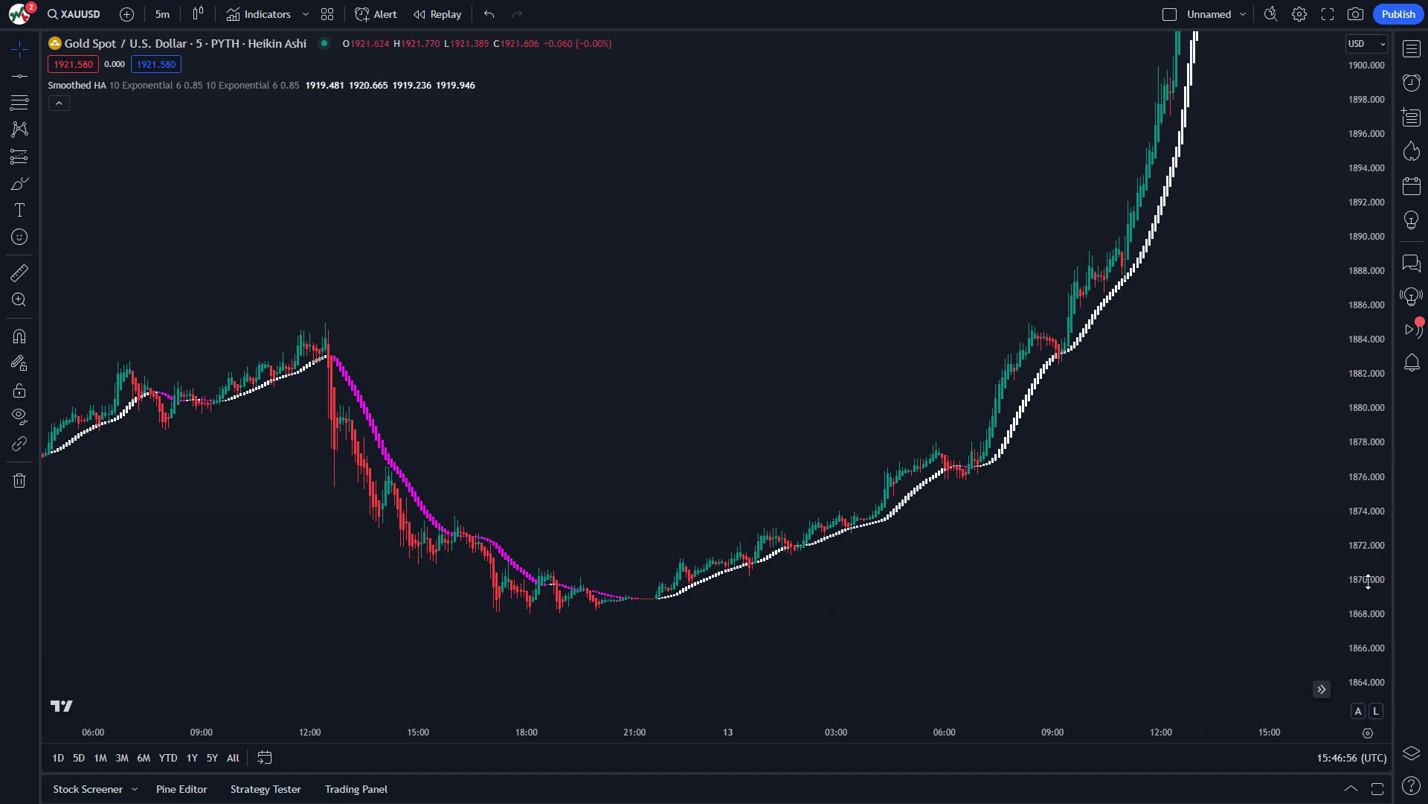
pyautogui.moveTo(1366, 584); pyautogui.dragTo(1366, 551)
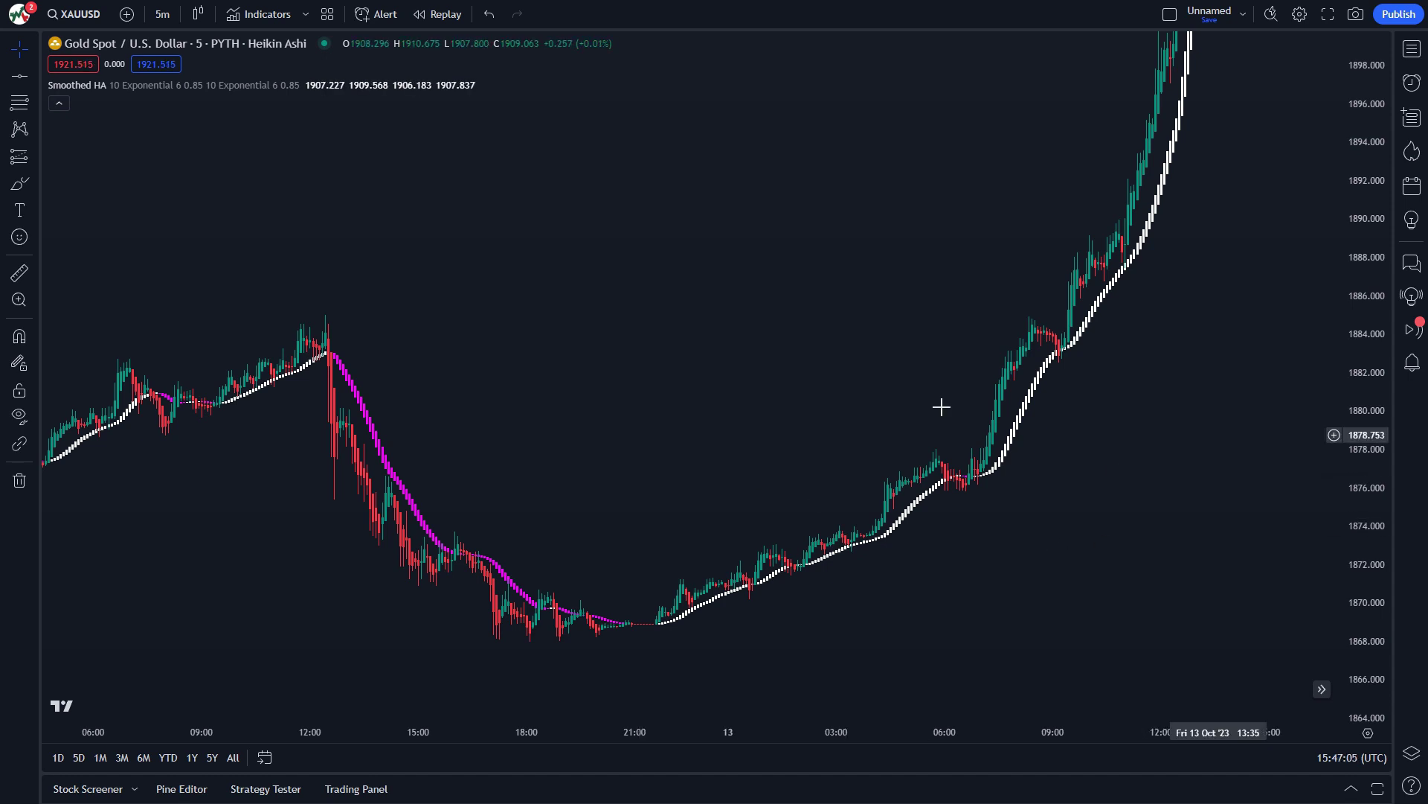
pyautogui.click(20, 78)
pyautogui.click(467, 532)
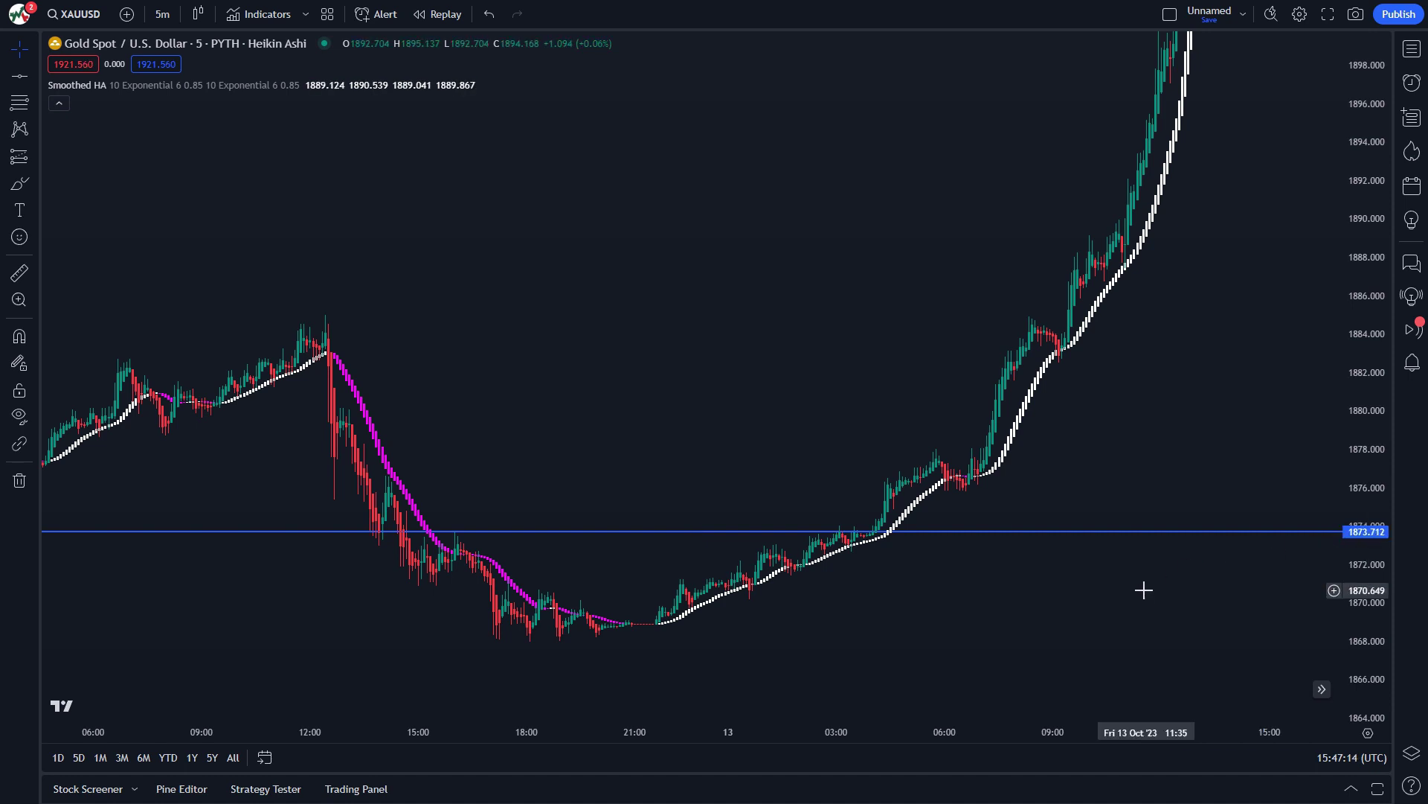
pyautogui.moveTo(1141, 590); pyautogui.dragTo(1108, 578)
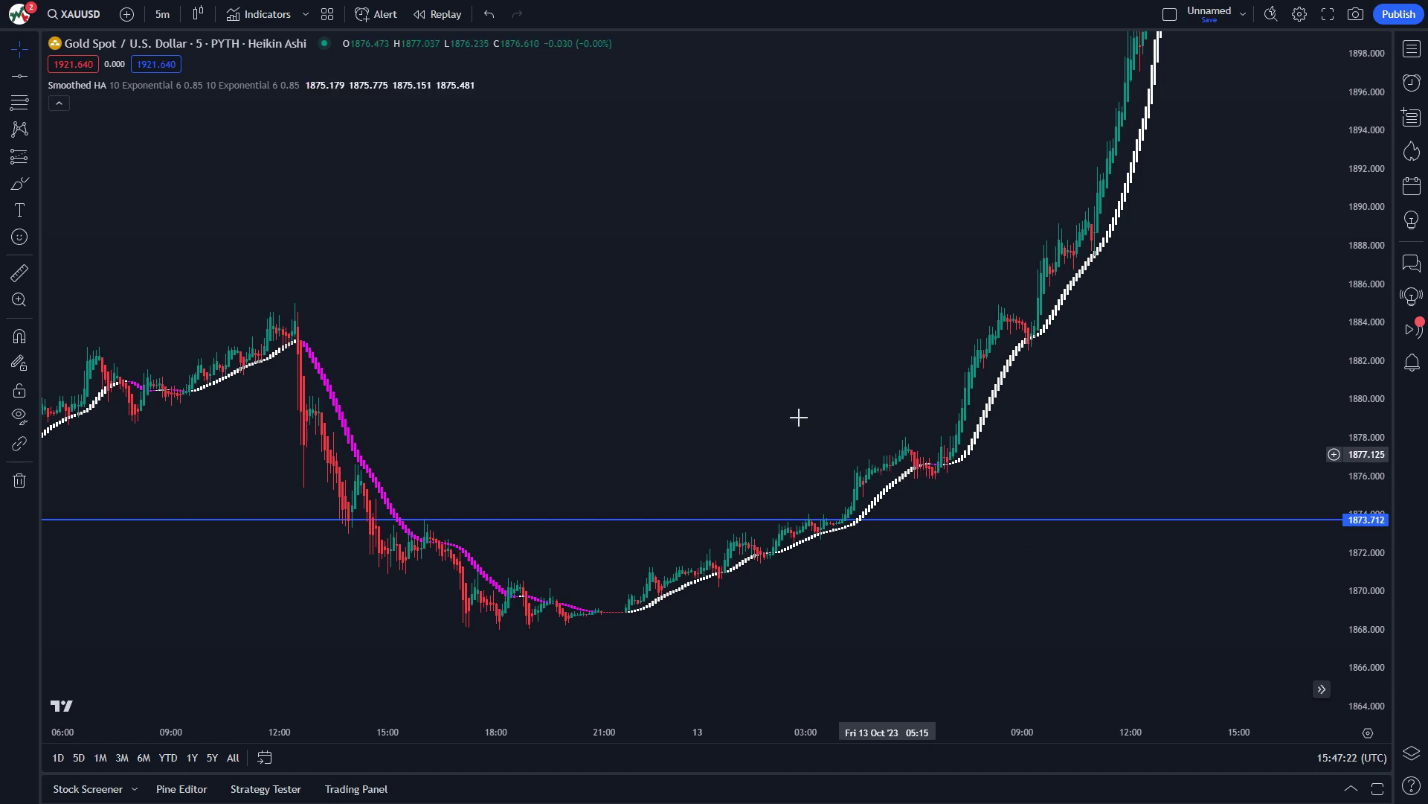
# Place a long position near 1876.66, stop at the blue level, target near 1895.62 (R/R 6.52)
pyautogui.click(33, 156)
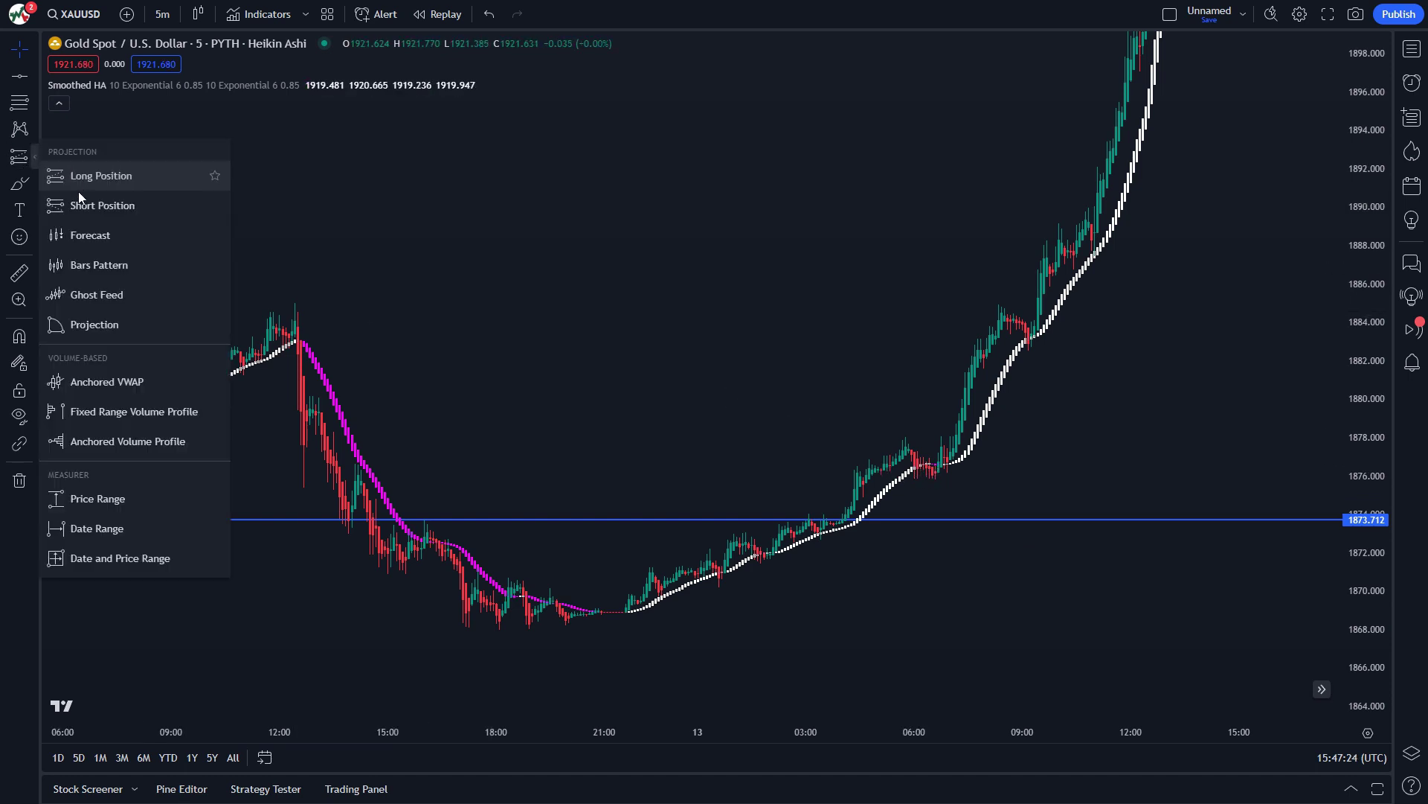
pyautogui.click(104, 182)
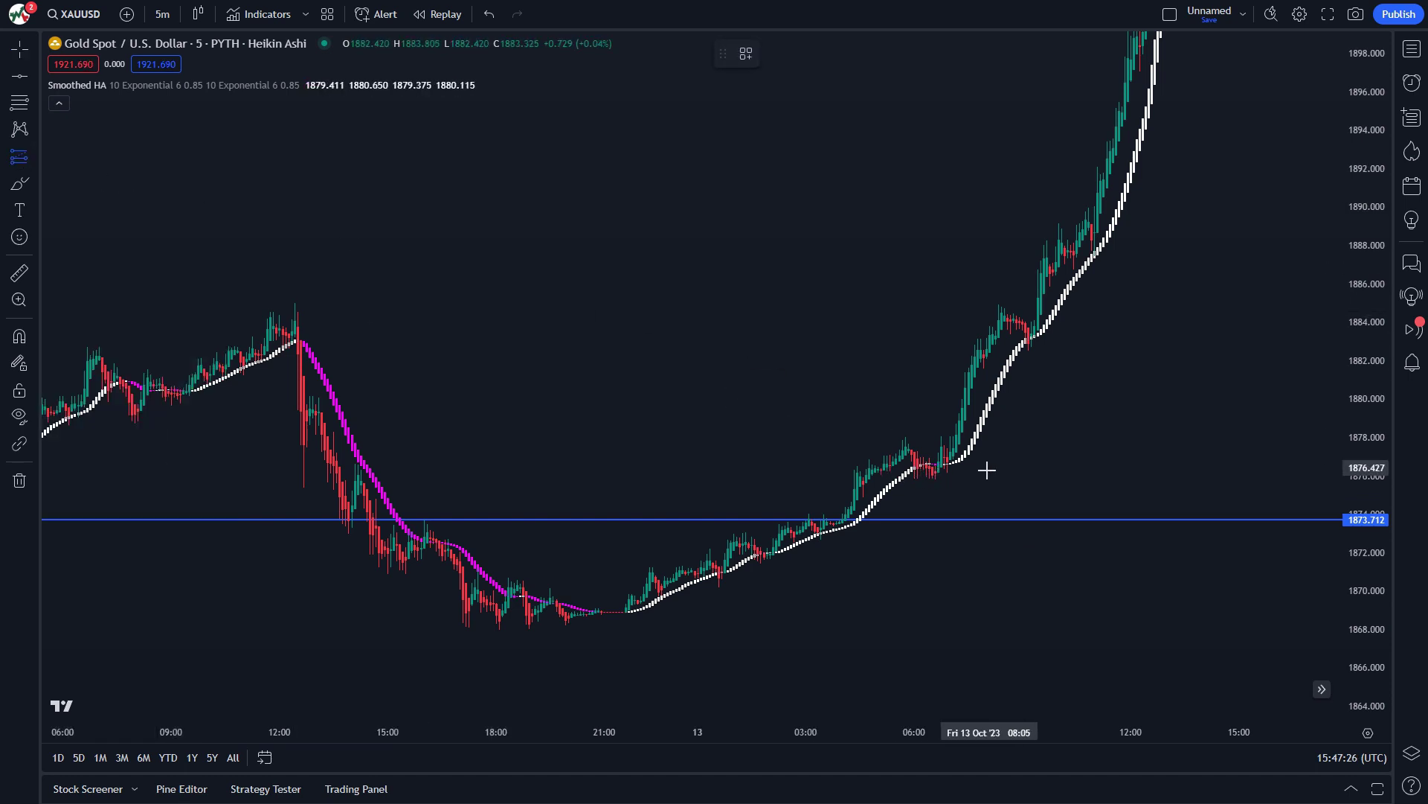
pyautogui.click(932, 463)
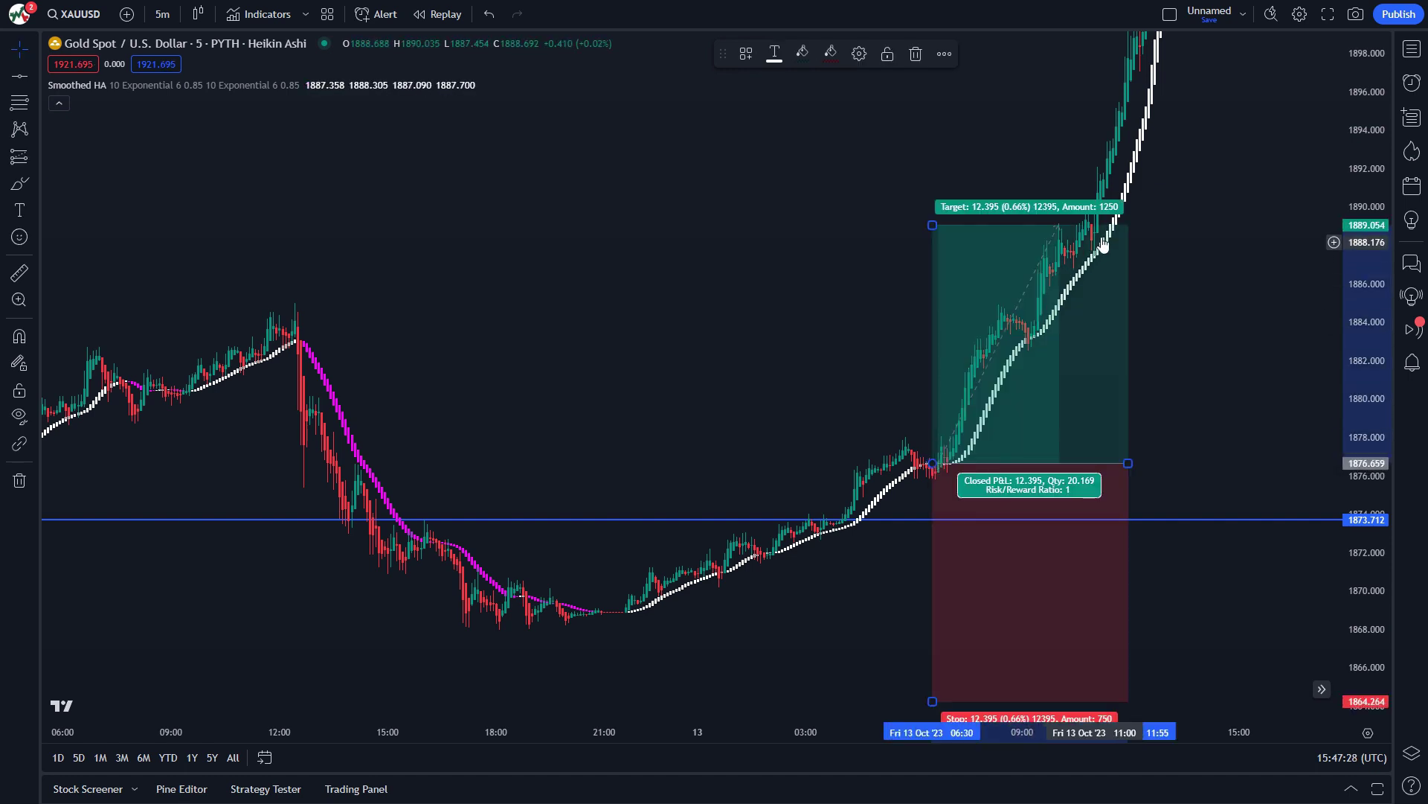
pyautogui.moveTo(932, 700); pyautogui.dragTo(933, 518)
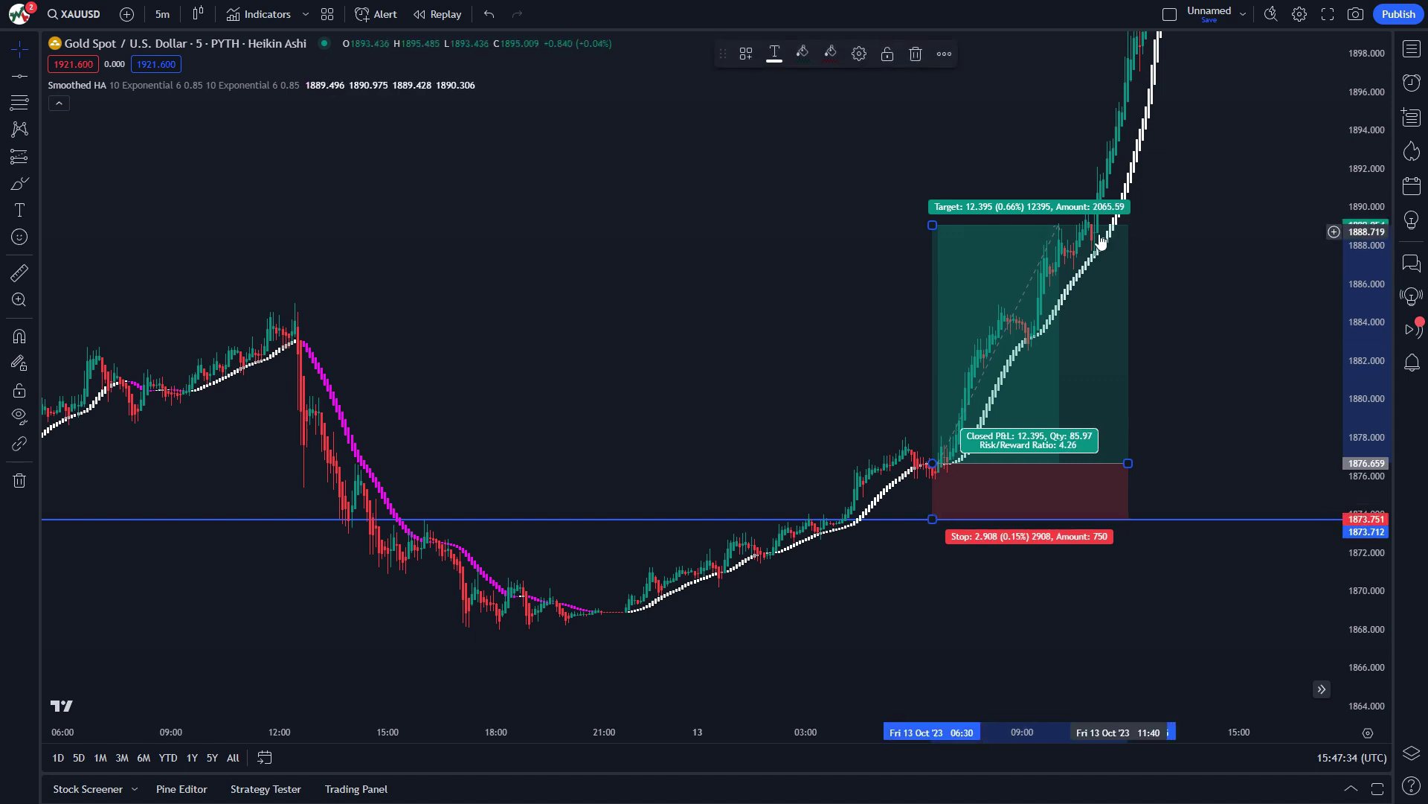
pyautogui.moveTo(932, 224); pyautogui.dragTo(933, 99)
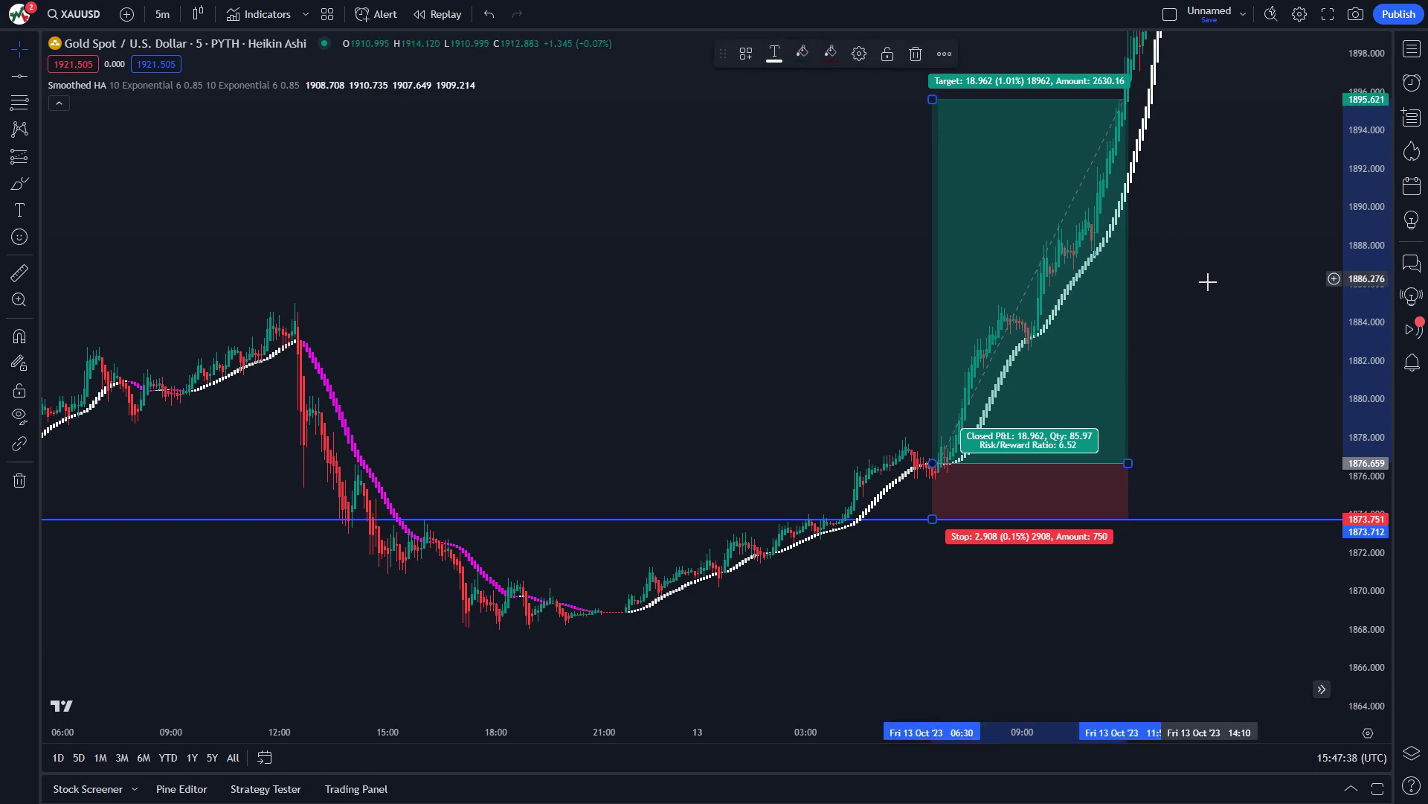
pyautogui.click(1170, 385)
pyautogui.moveTo(1170, 386); pyautogui.dragTo(1081, 407)
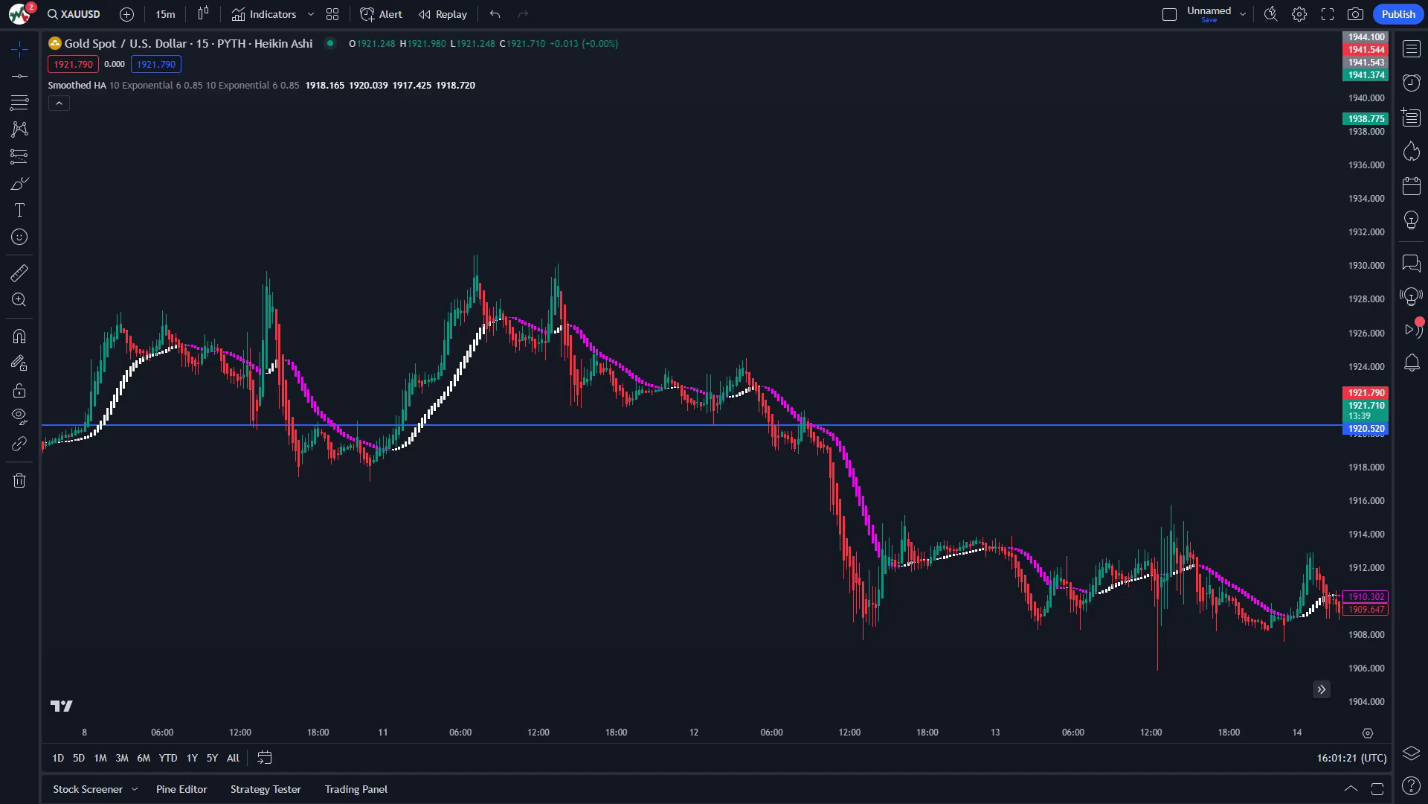
# Turn on Show Wicks for the Smoothed HA candles
pyautogui.moveTo(666, 599); pyautogui.dragTo(807, 576)
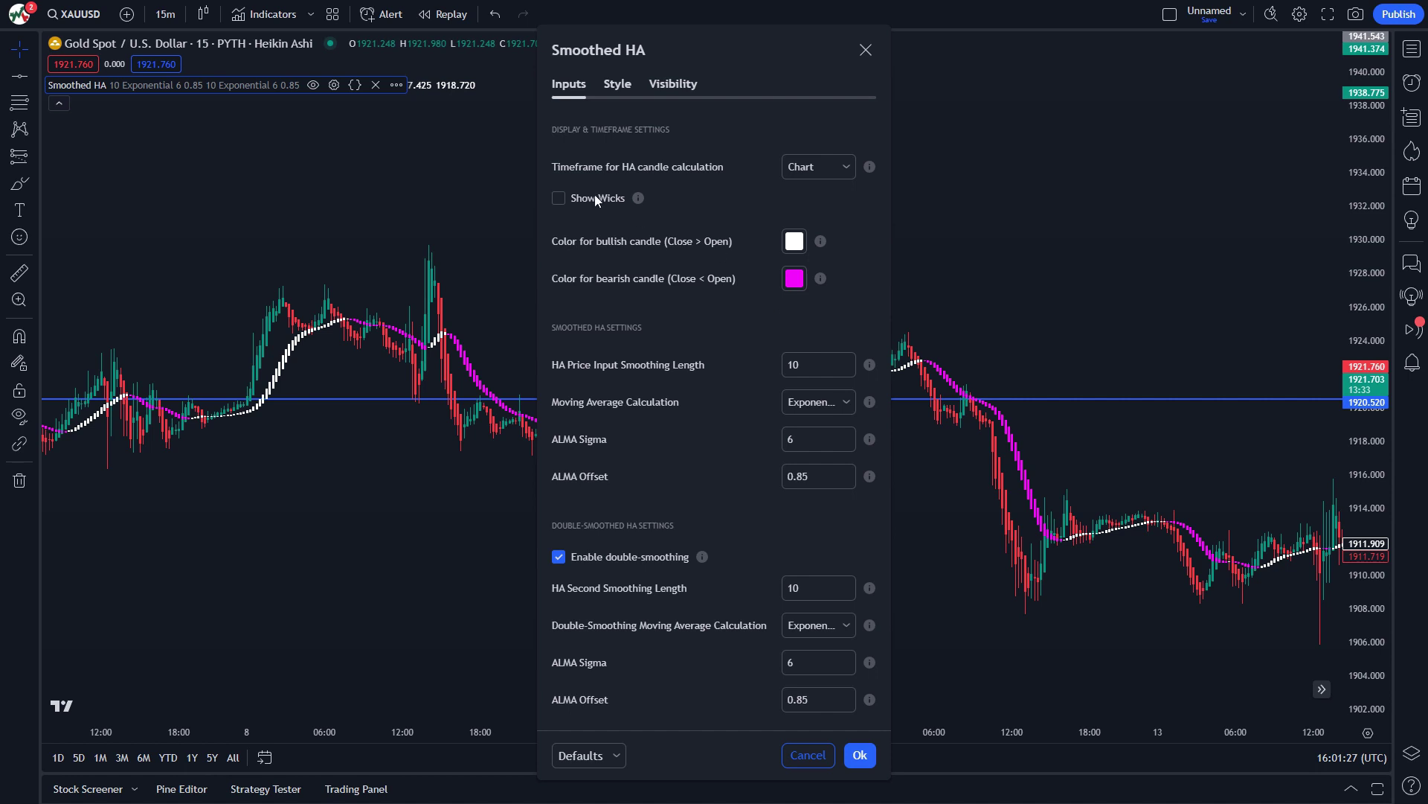
pyautogui.click(863, 753)
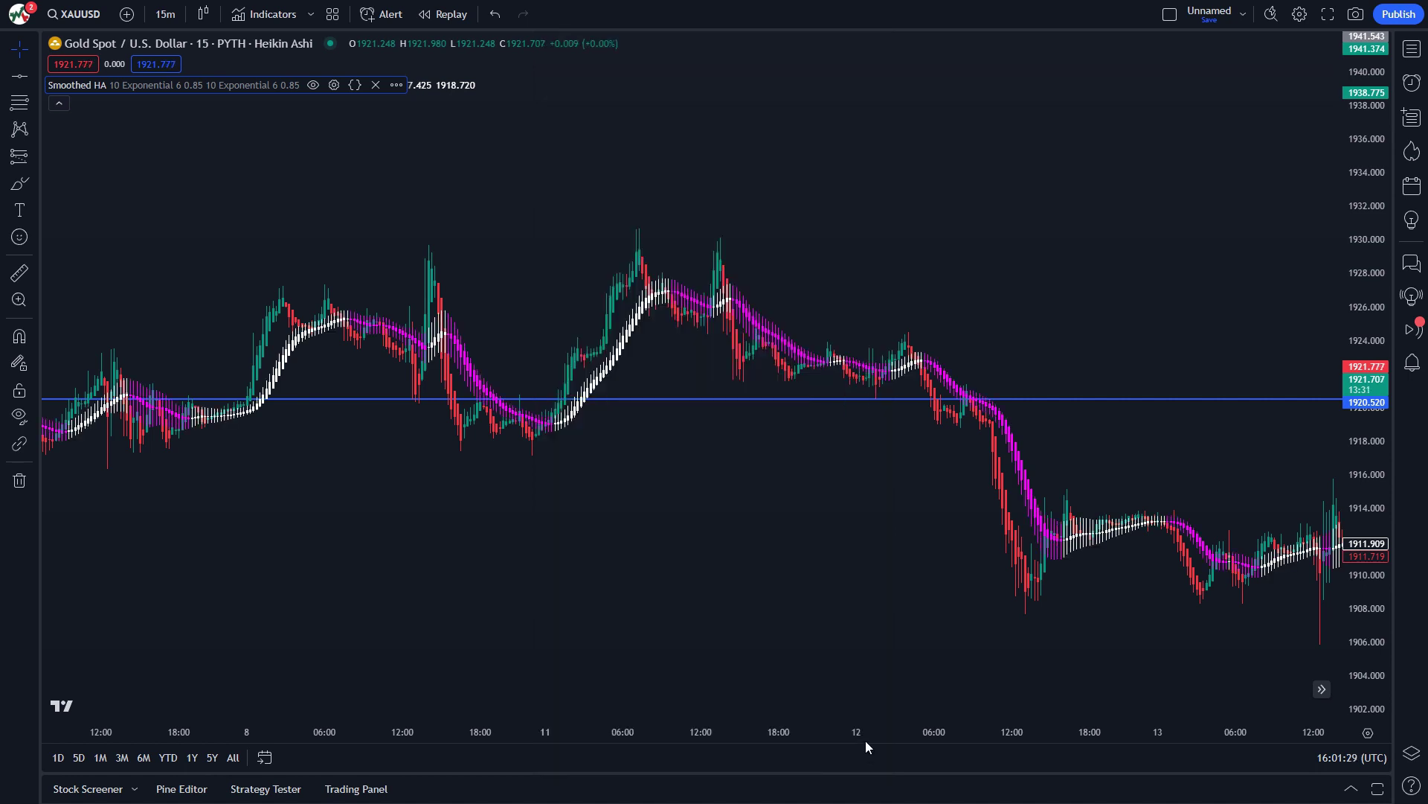
pyautogui.moveTo(918, 521); pyautogui.dragTo(848, 552)
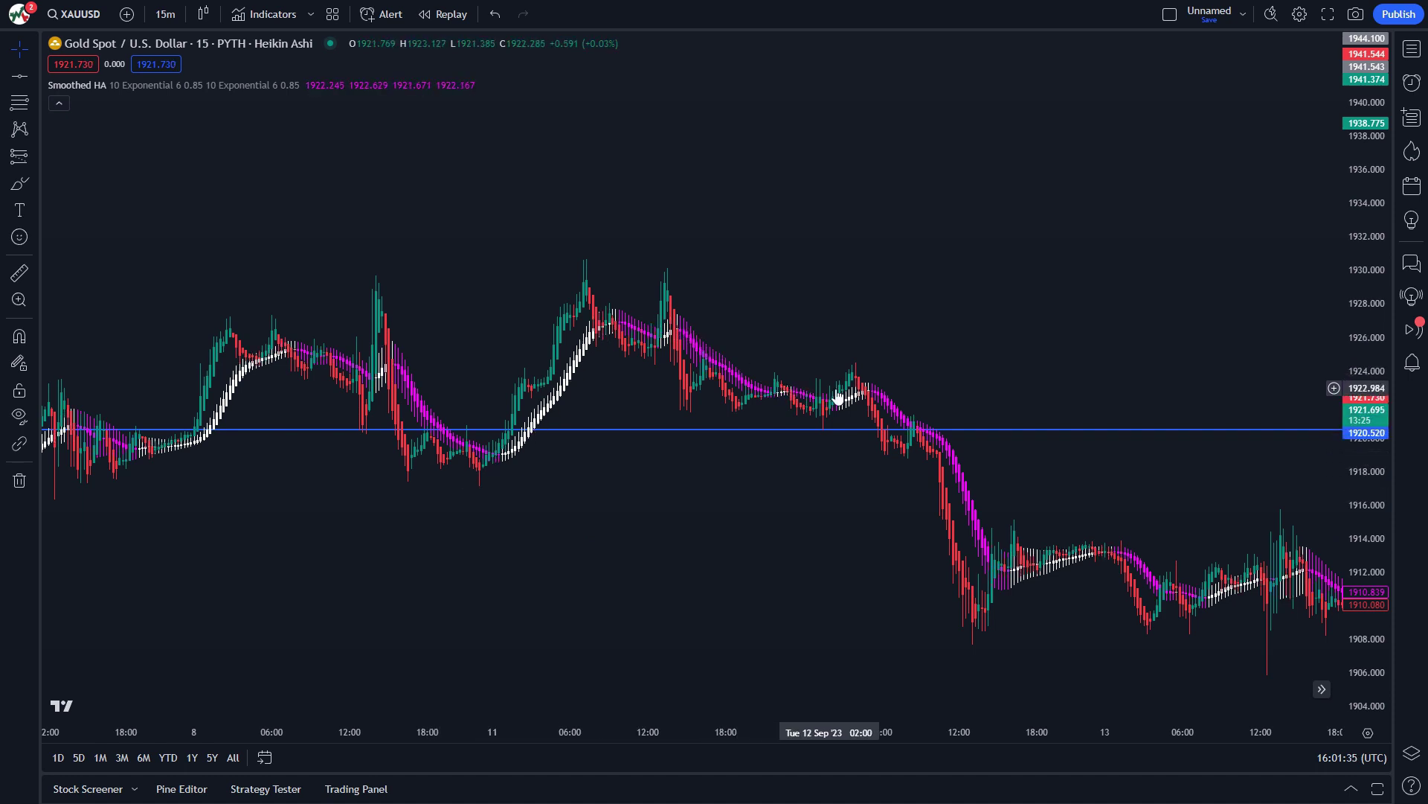
# Raise the blue horizontal level slightly to about 1921.342, where price turns down
pyautogui.moveTo(838, 397); pyautogui.dragTo(665, 351)
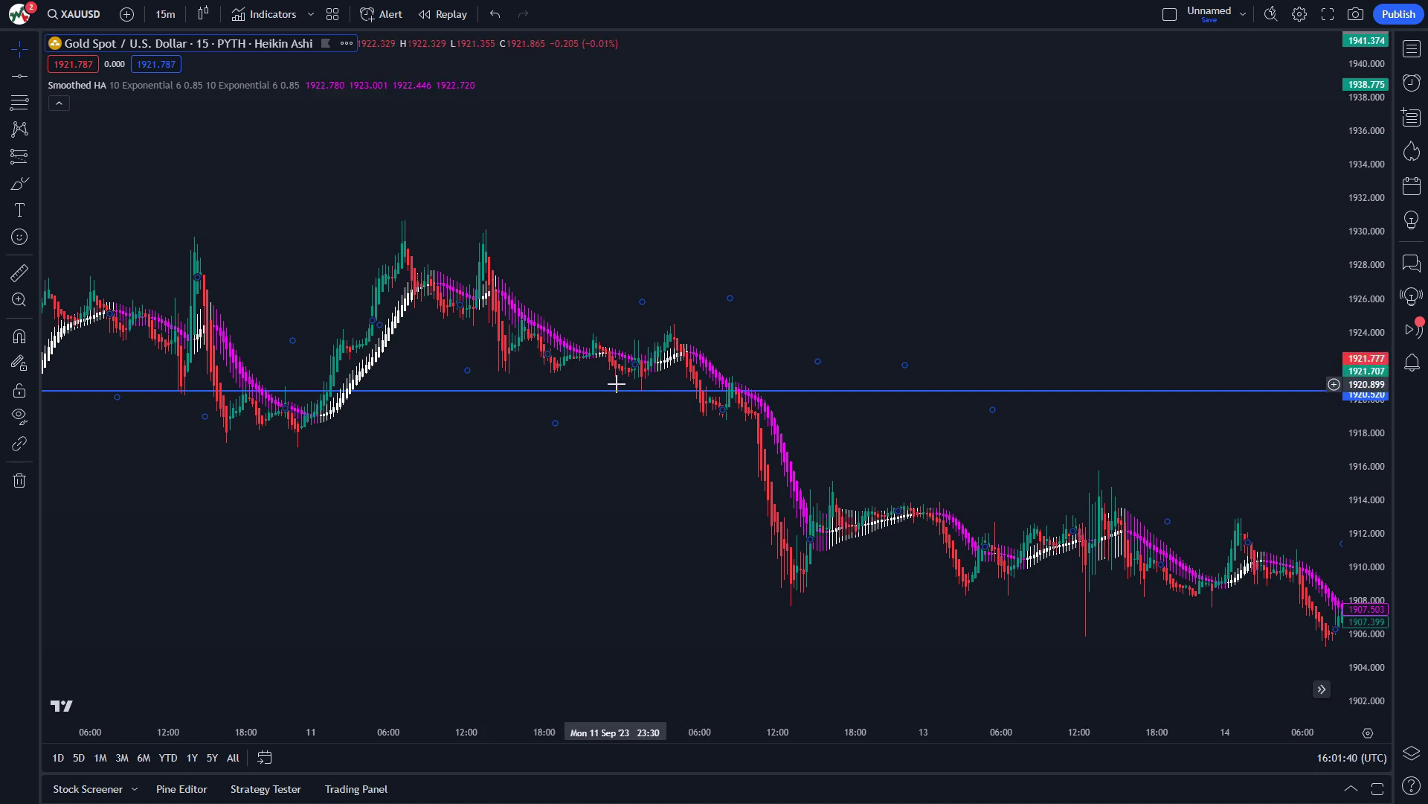
pyautogui.moveTo(716, 468); pyautogui.dragTo(689, 479)
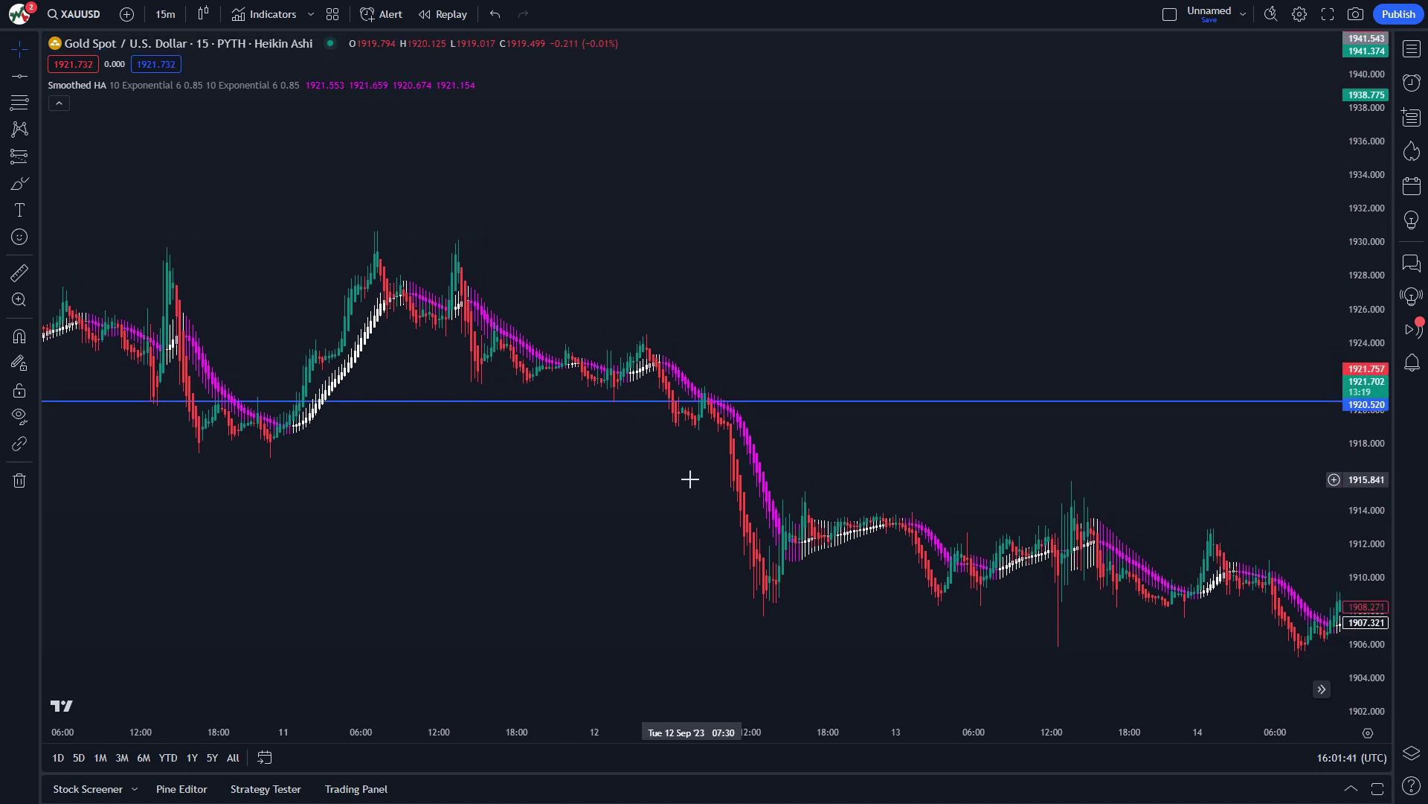
pyautogui.moveTo(802, 411); pyautogui.dragTo(870, 385)
pyautogui.moveTo(781, 388); pyautogui.dragTo(773, 388)
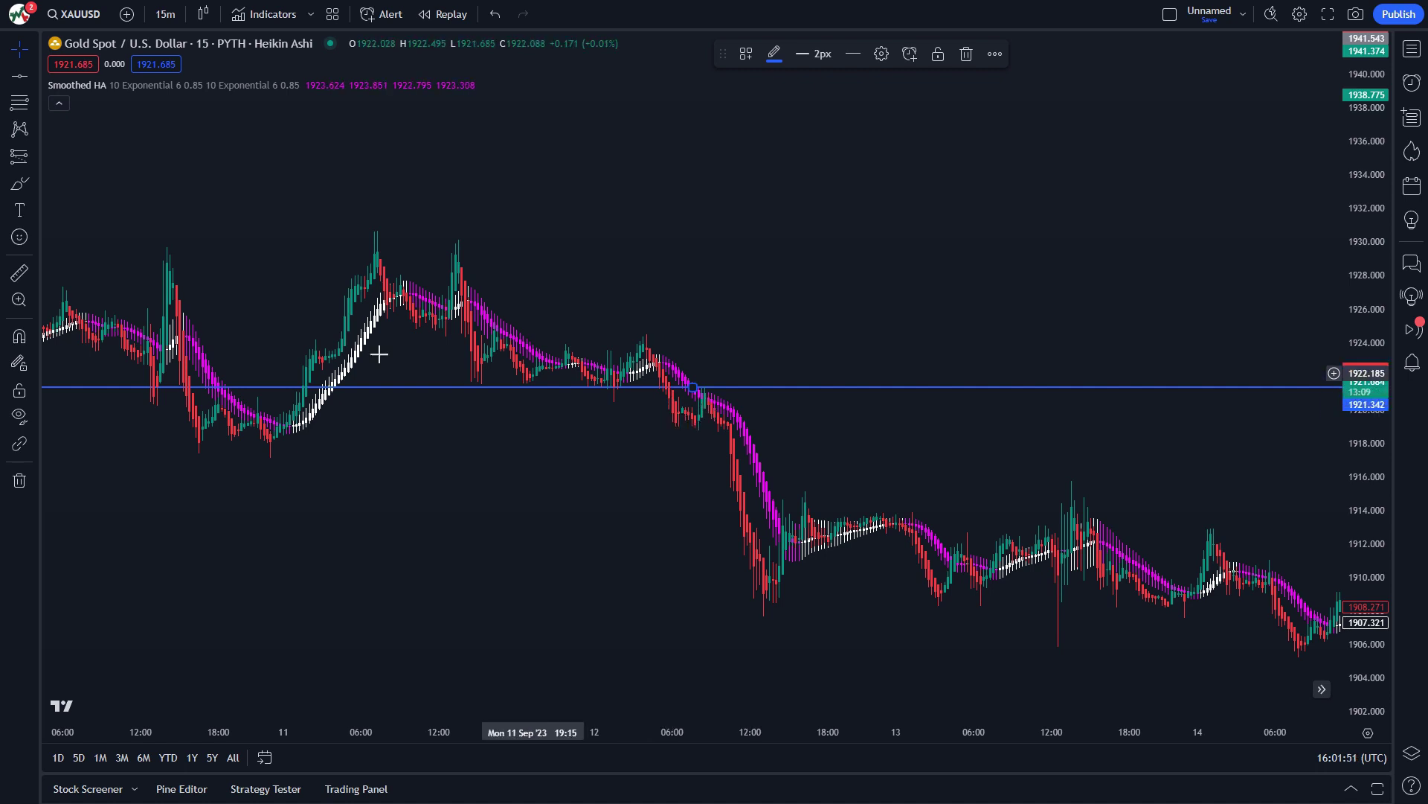
# Place a short position on the blue level targeting about 1907.86, with the stop tightened toward entry
pyautogui.click(20, 162)
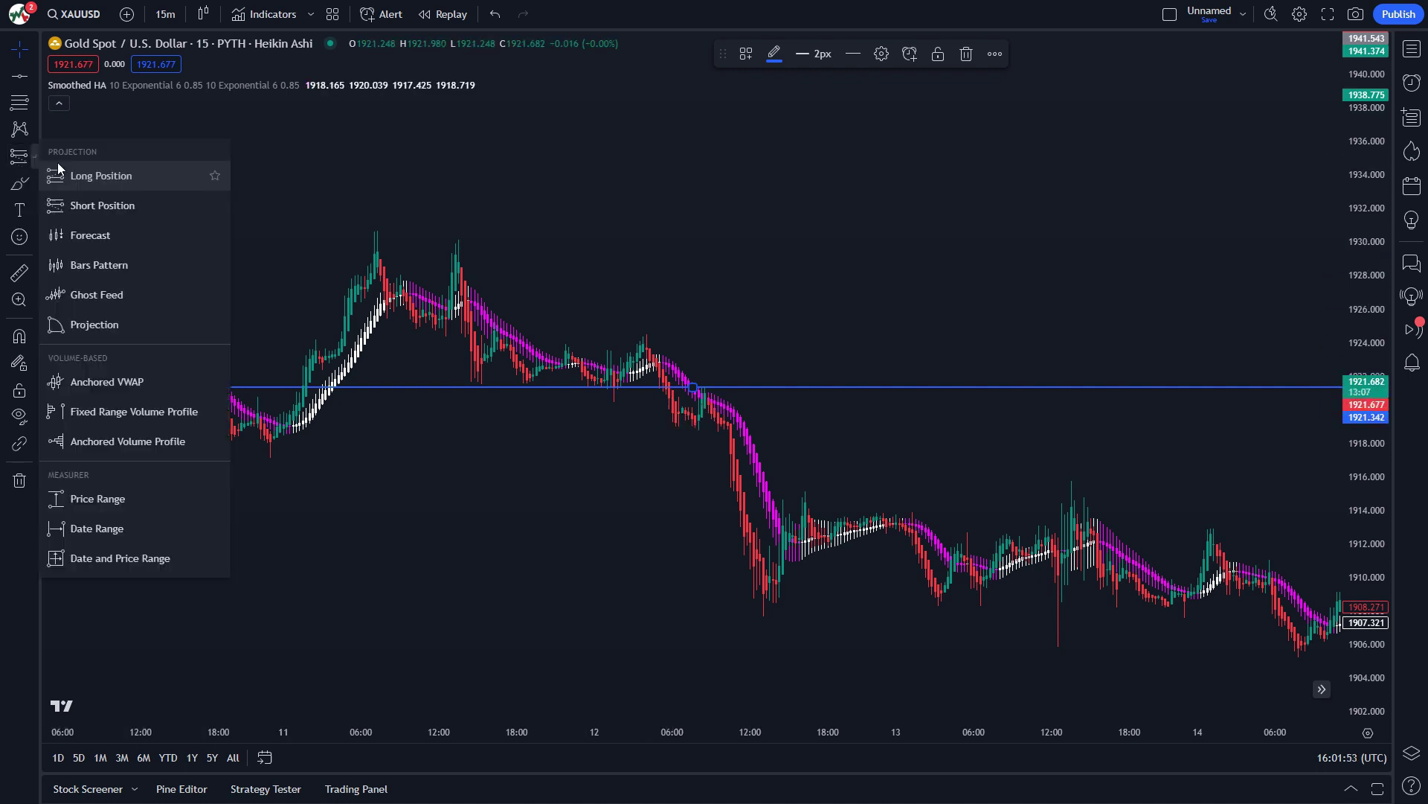
pyautogui.click(76, 198)
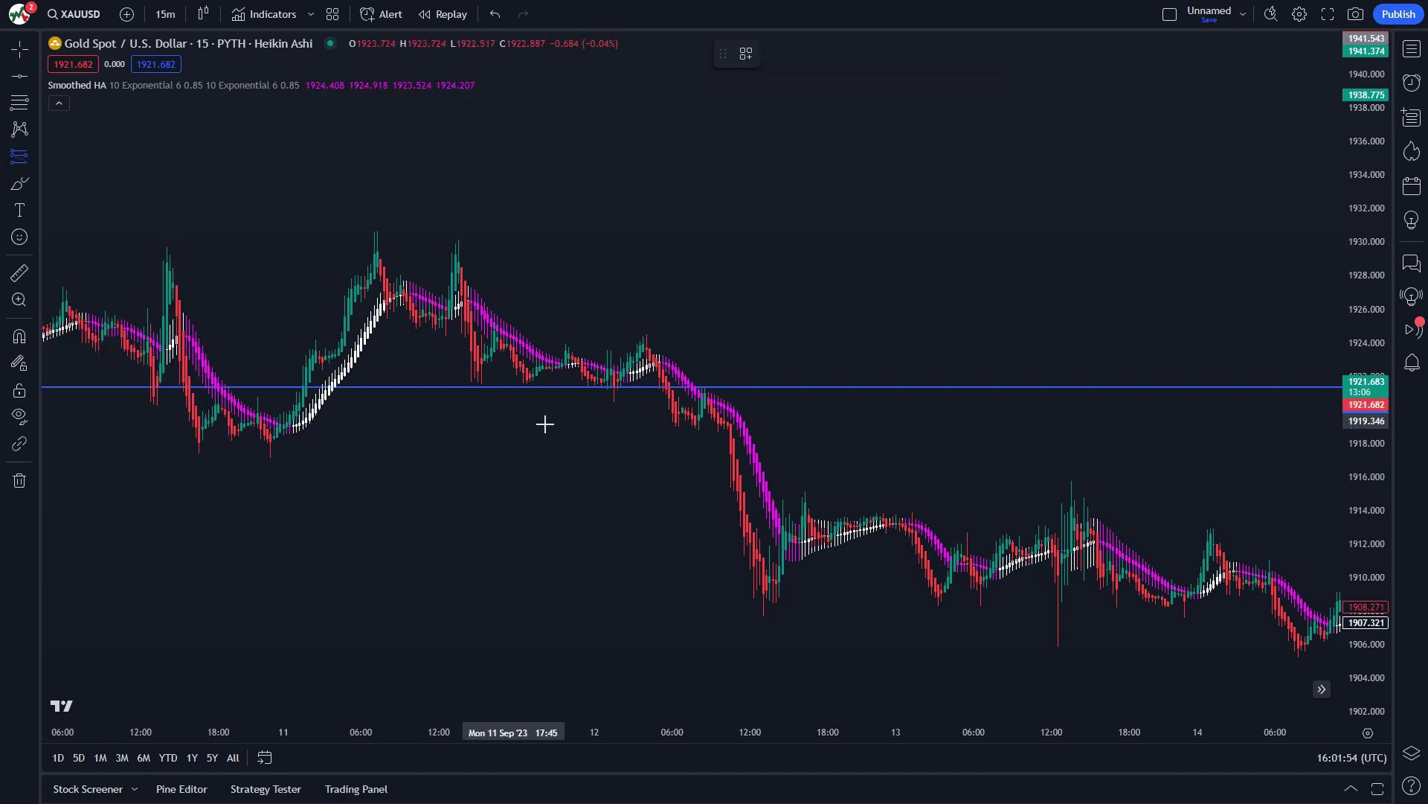
pyautogui.click(703, 404)
pyautogui.moveTo(704, 582); pyautogui.dragTo(704, 614)
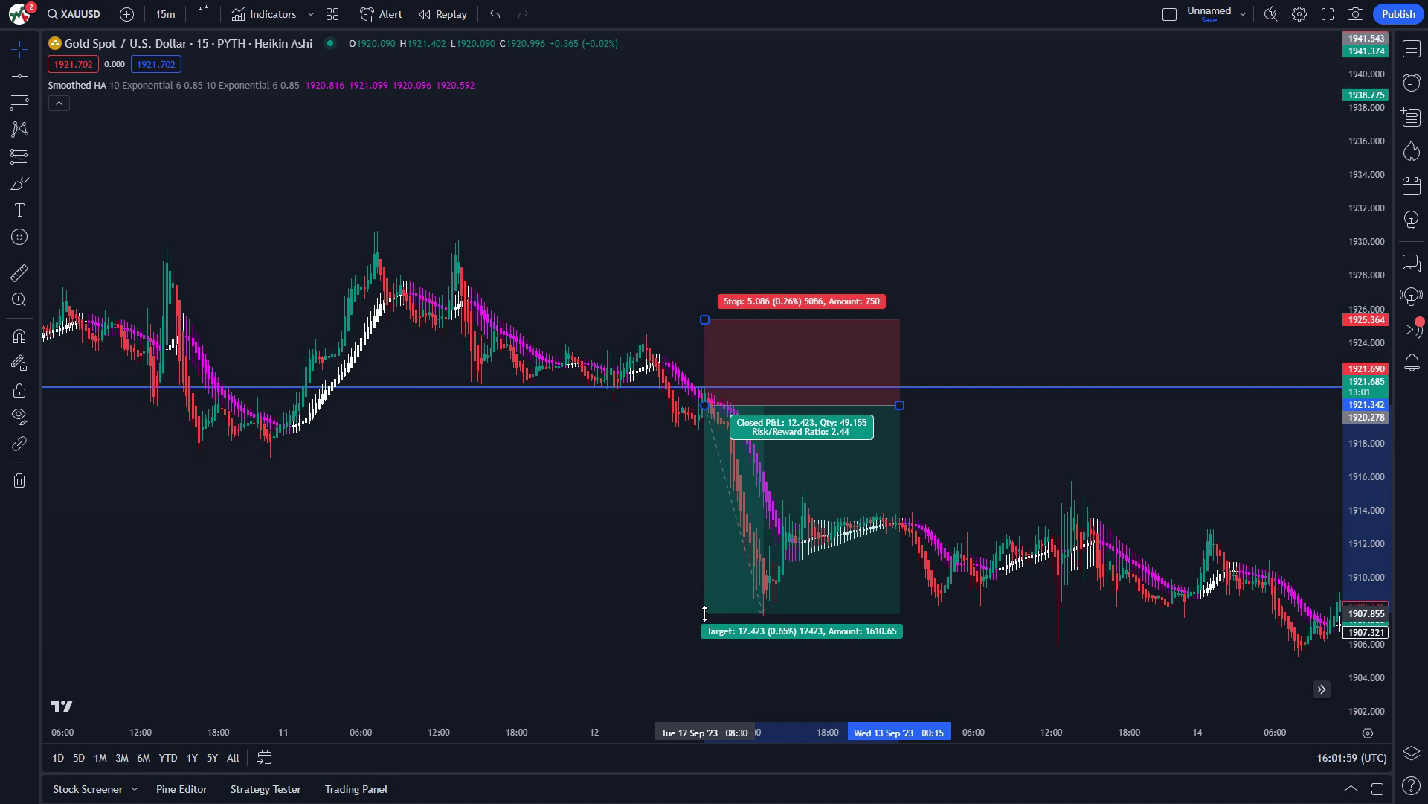
pyautogui.moveTo(705, 320); pyautogui.dragTo(711, 361)
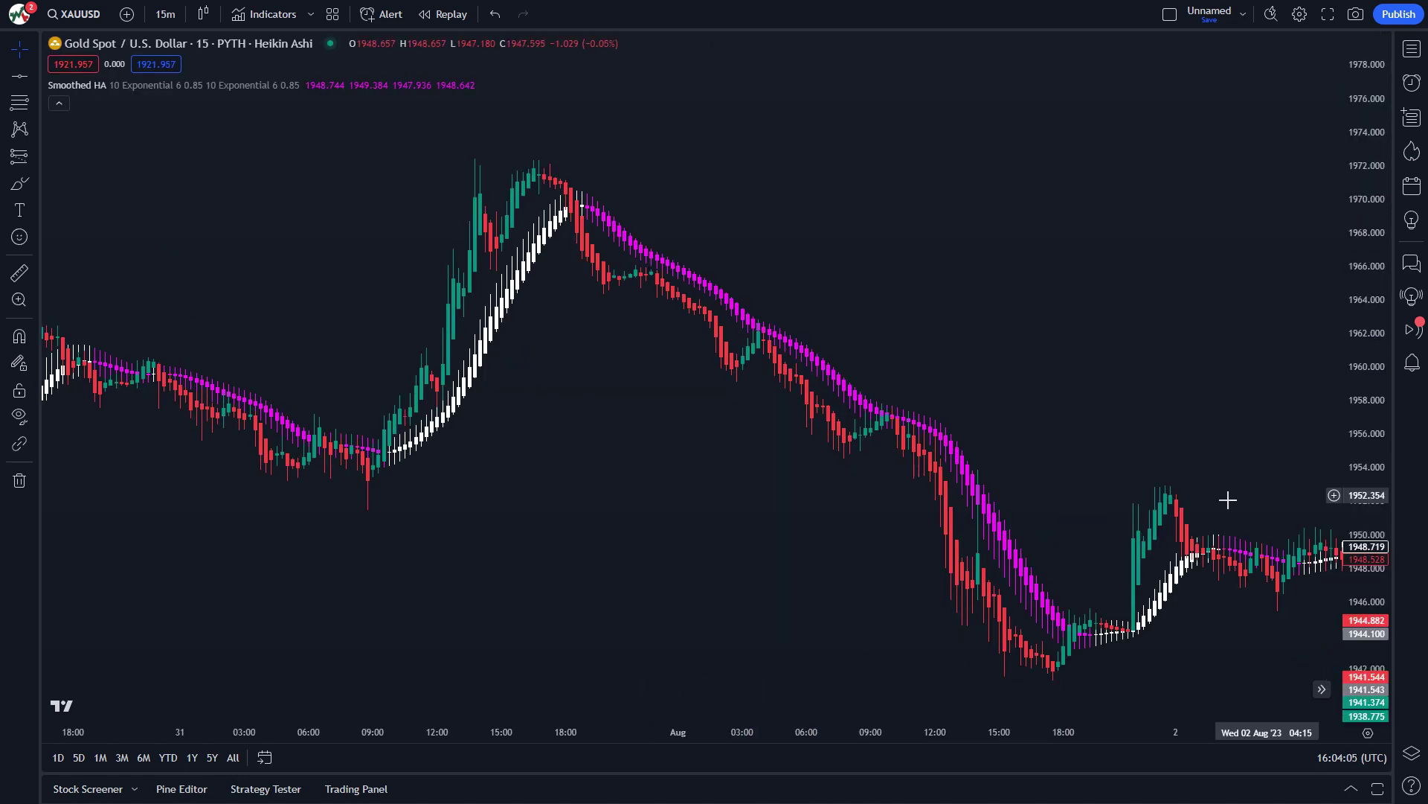
# Go back to earlier dates and add a horizontal level at 1965.753
pyautogui.scroll(2, 647, 549)
pyautogui.moveTo(544, 545); pyautogui.dragTo(734, 558)
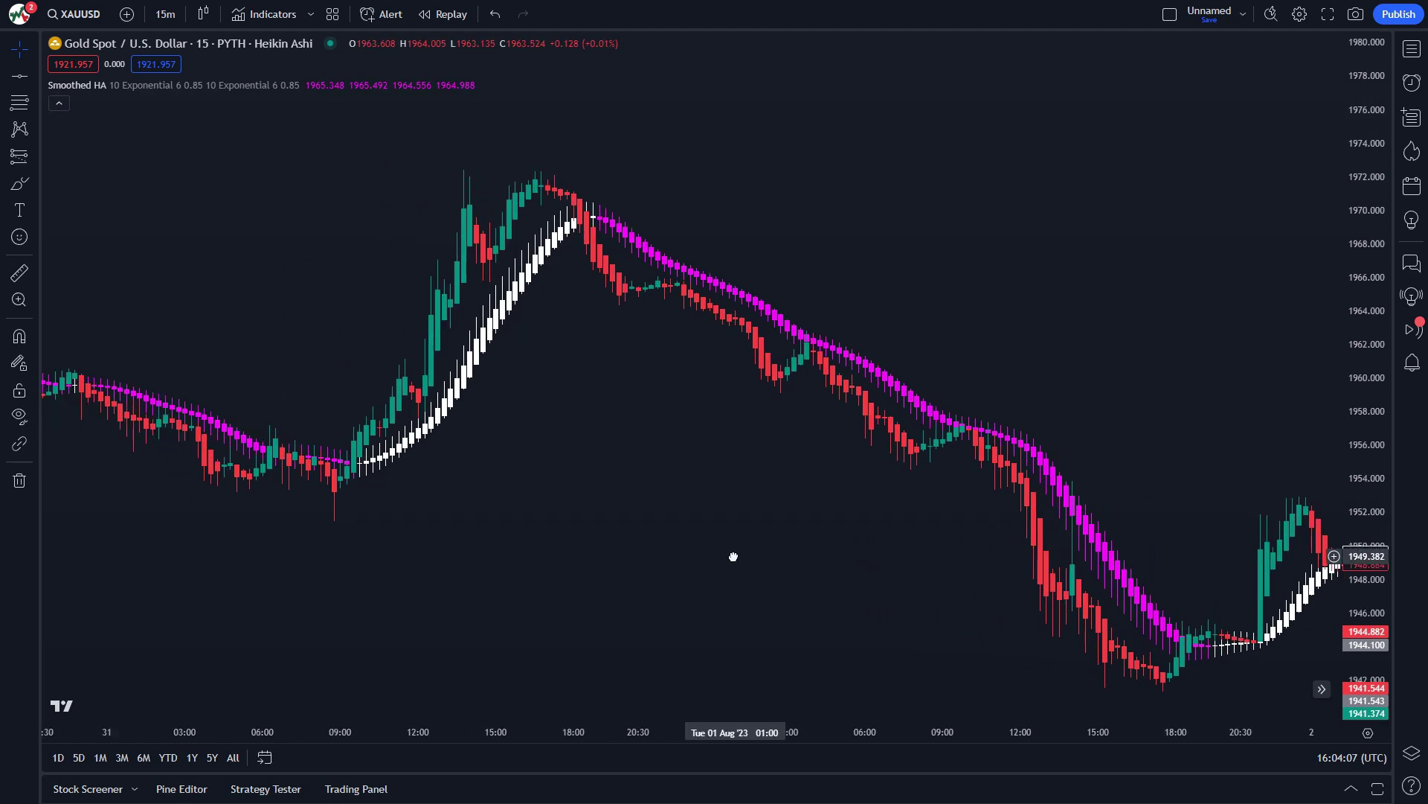
pyautogui.scroll(2, 701, 558)
pyautogui.moveTo(494, 536); pyautogui.dragTo(573, 554)
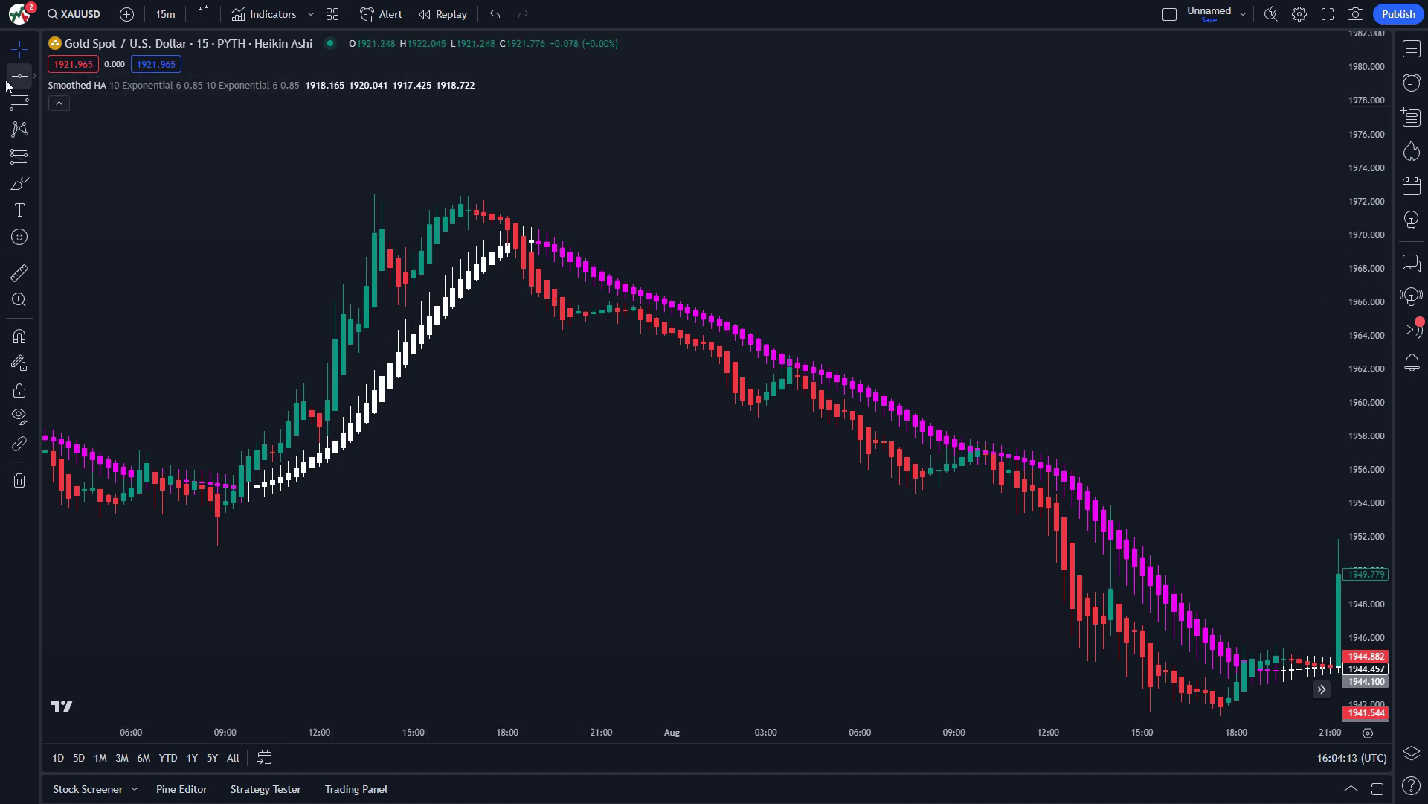
pyautogui.click(404, 306)
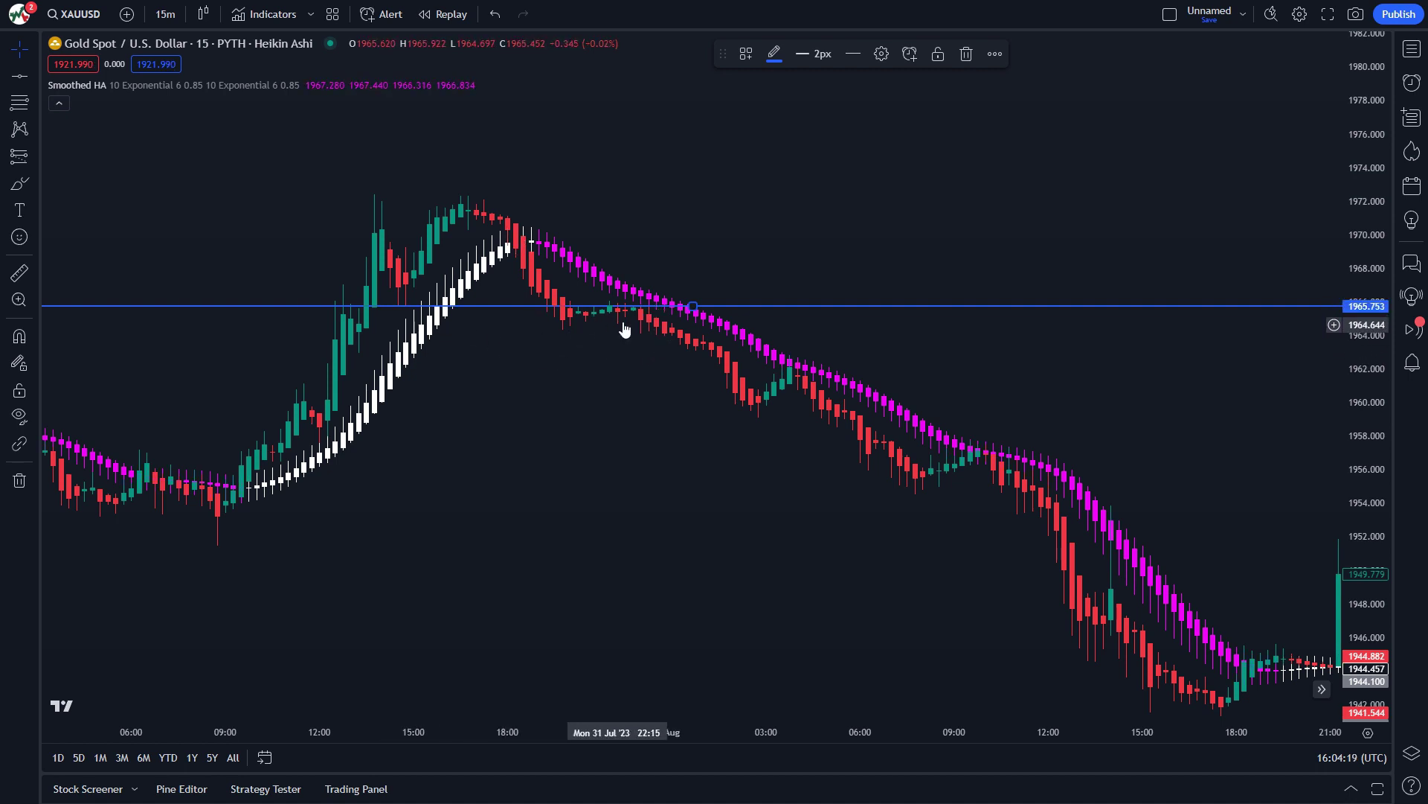
# Place a short position entered on the 1965.753 level with risk/reward 1
pyautogui.click(29, 138)
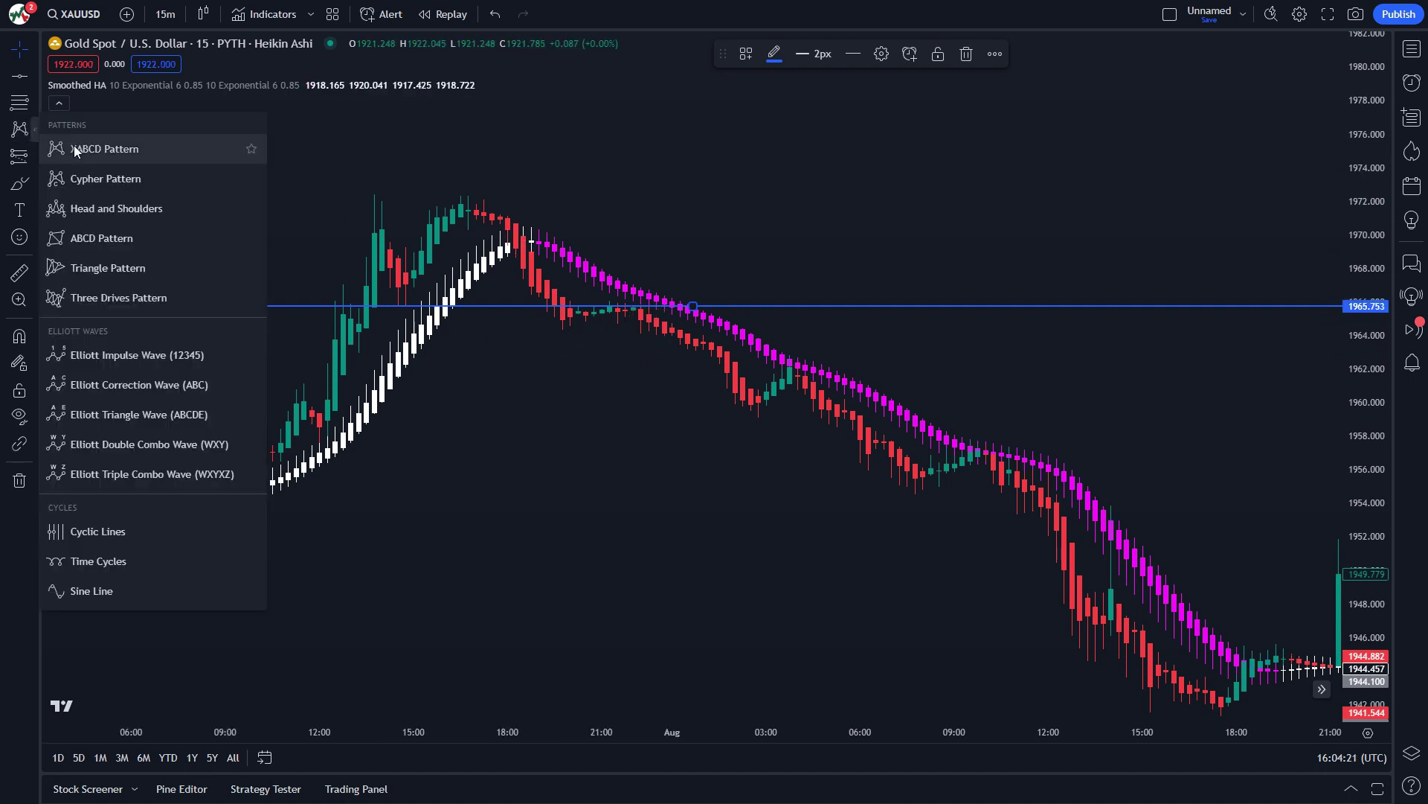
pyautogui.click(29, 159)
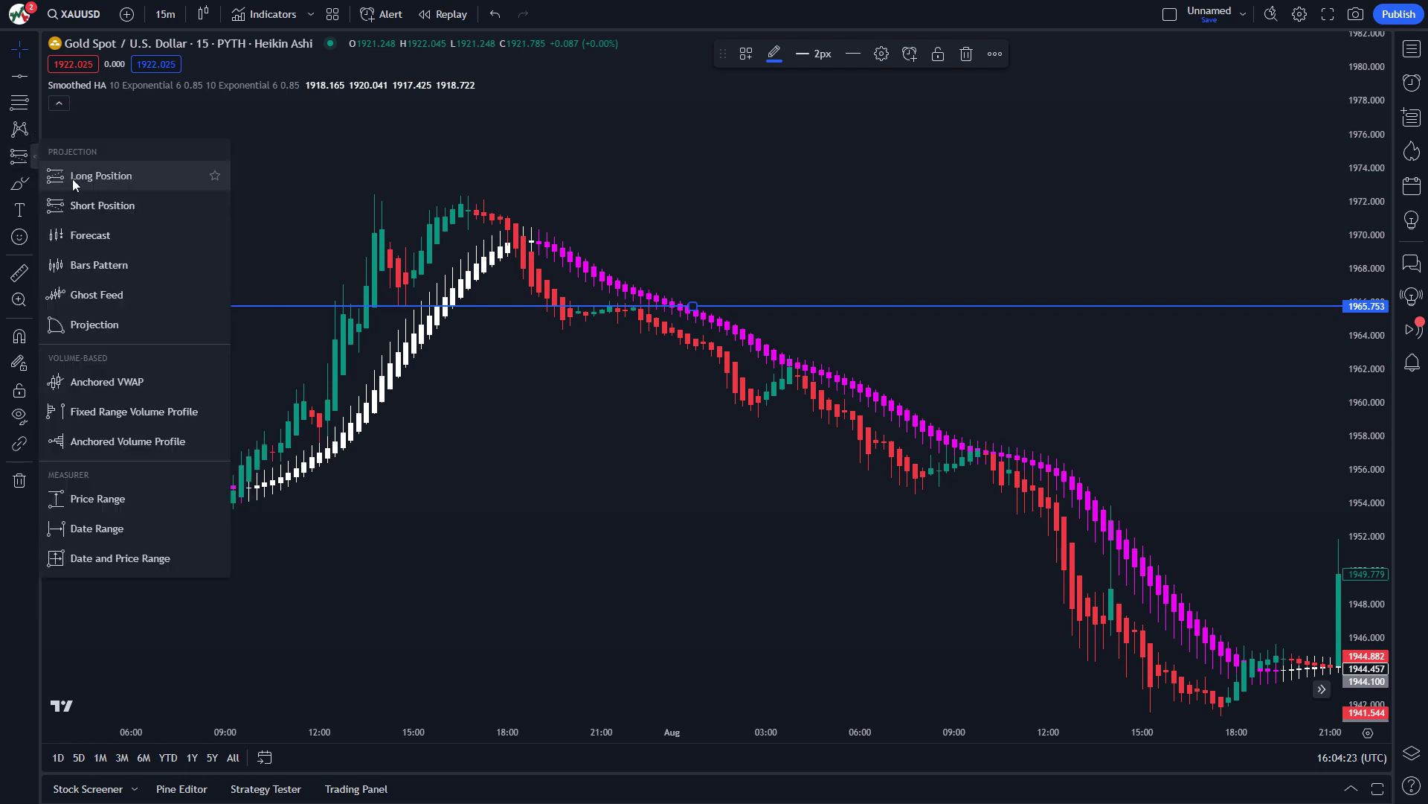
pyautogui.click(86, 202)
pyautogui.click(650, 314)
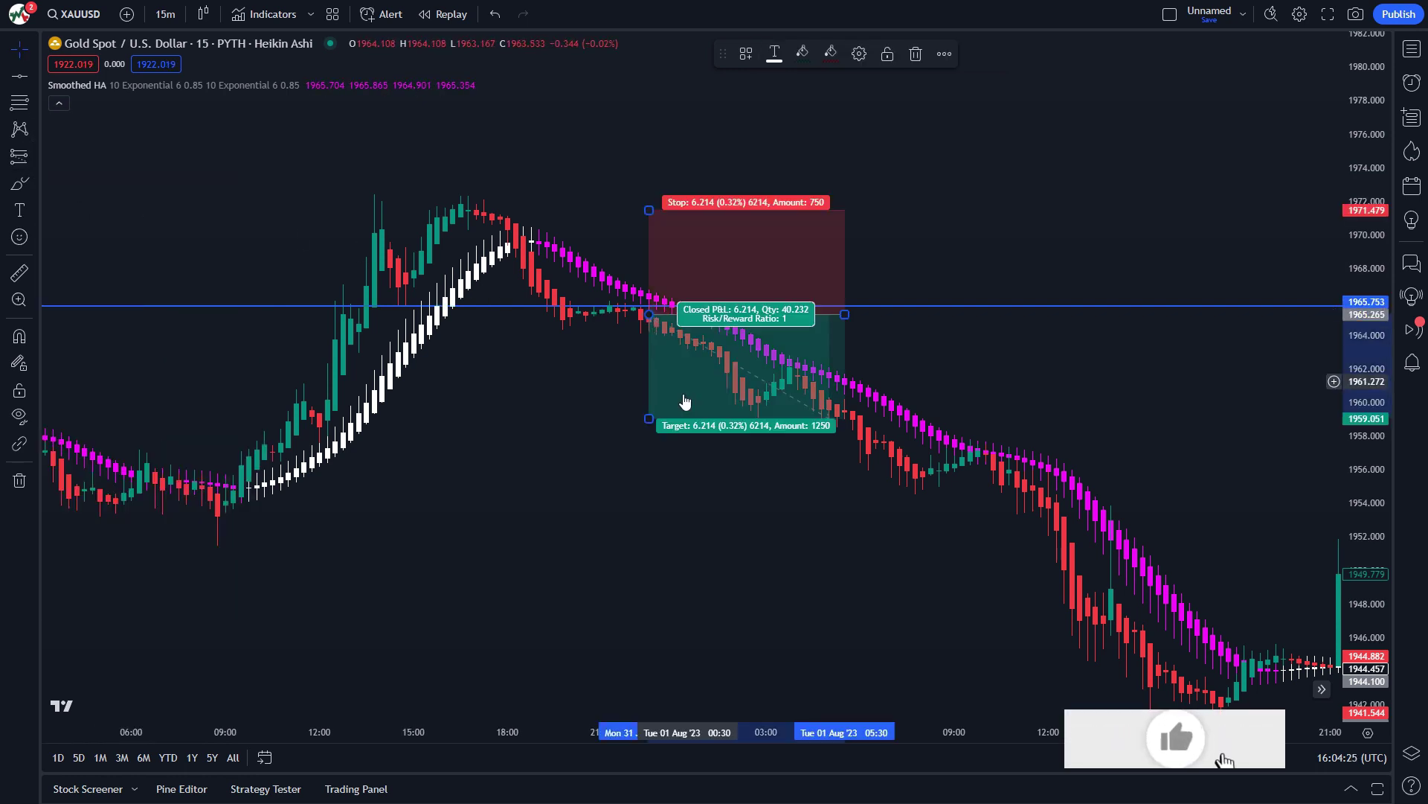